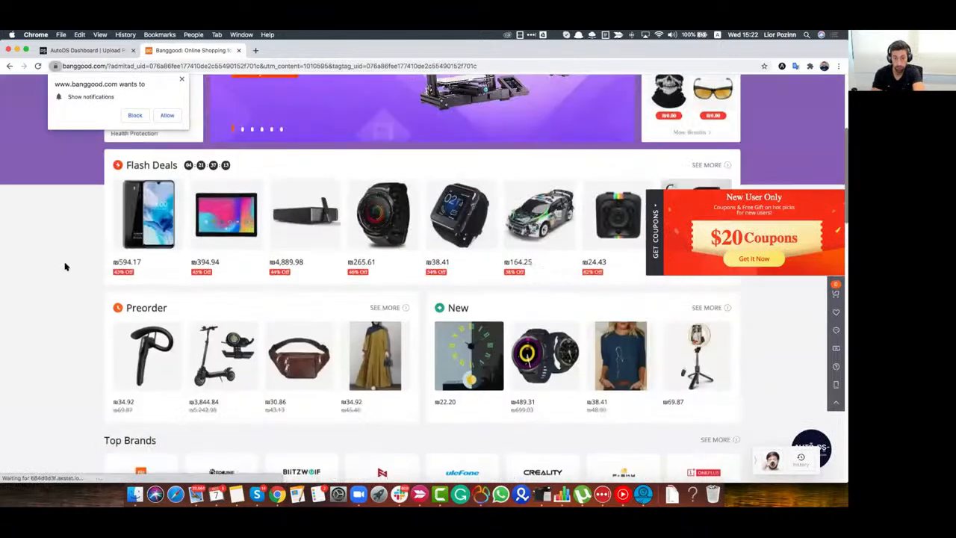
Open the Wltoys K989 RC car's product page from Banggood's flash deals and copy its URL
scroll(459, 255, down, 3)
scroll(457, 254, down, 1)
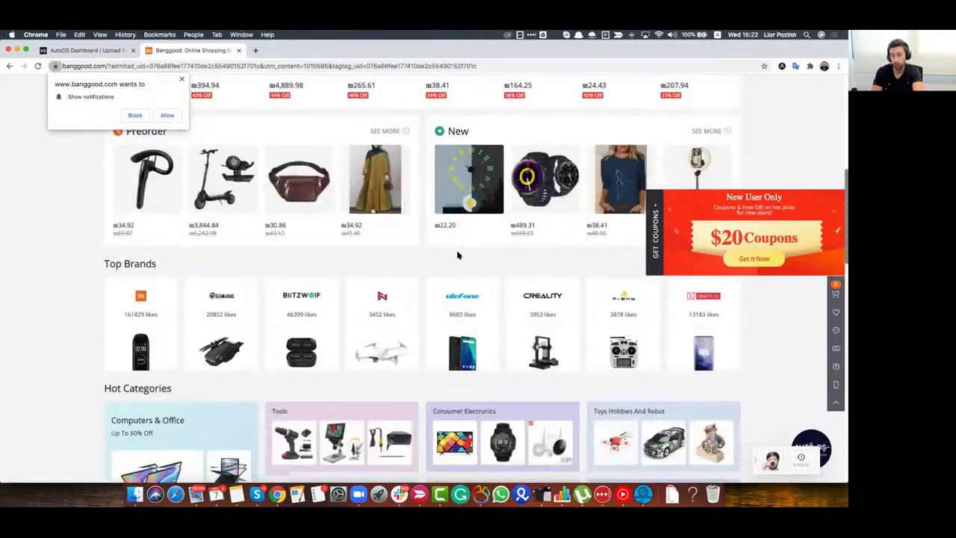
scroll(470, 252, up, 5)
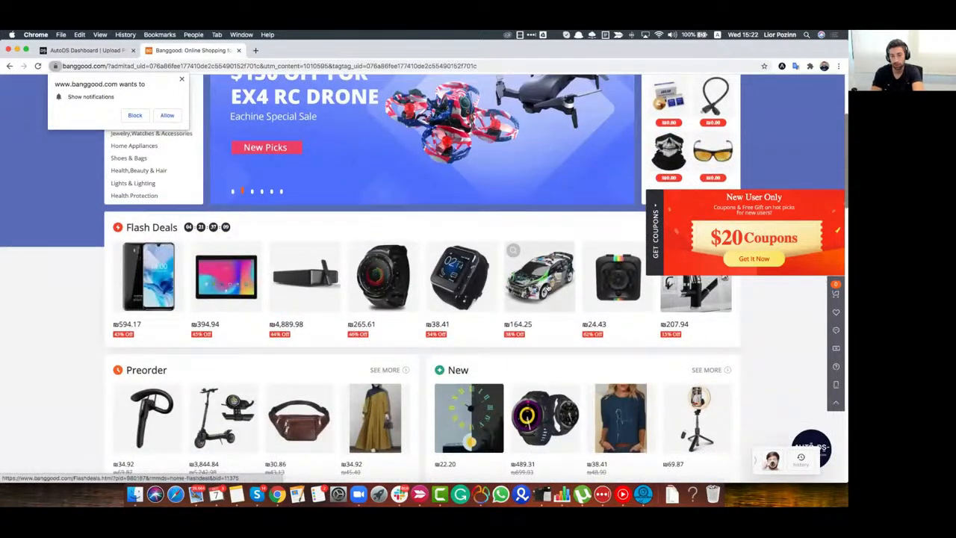
click(539, 277)
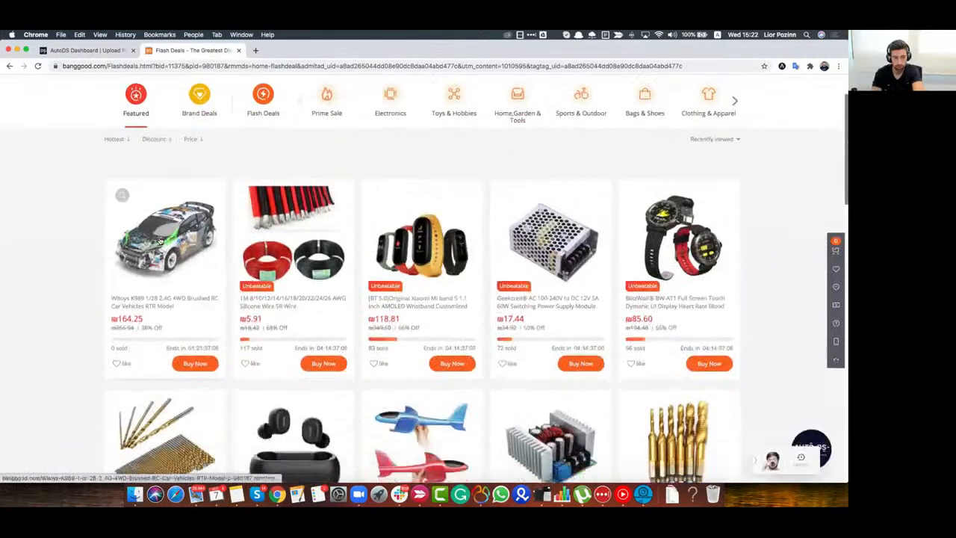
click(160, 241)
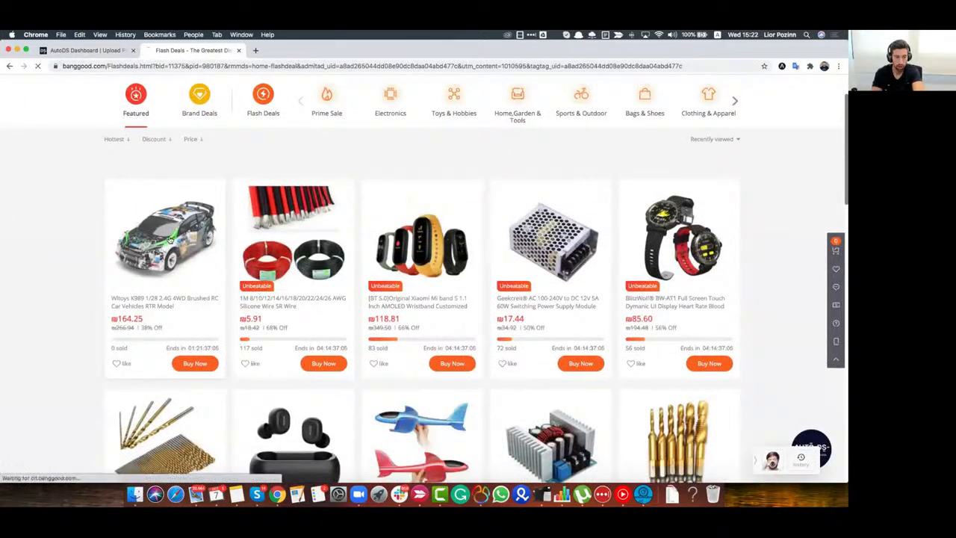
click(223, 66)
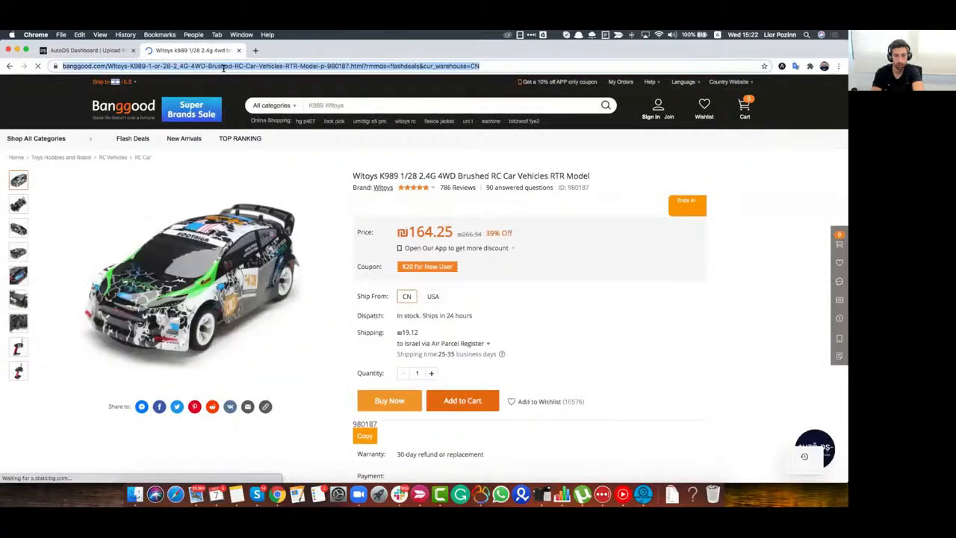
In the AutoDS uploader, paste the RC car's URL as the product ID and set the source product site to BangGood
click(92, 50)
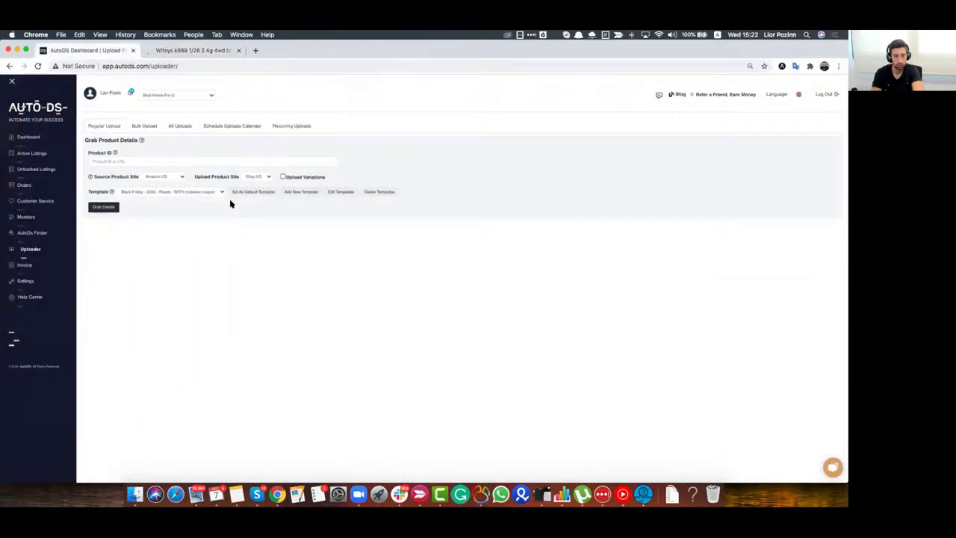
click(224, 159)
text(https://www.banggood.com/Wltoys-K989-1-or-28-2_4G-4WD-Brushed-RC-Car-Vehicles-RTR-Model-p-999187.html?rmmds=flashdeals&cur_warehouse=CN)
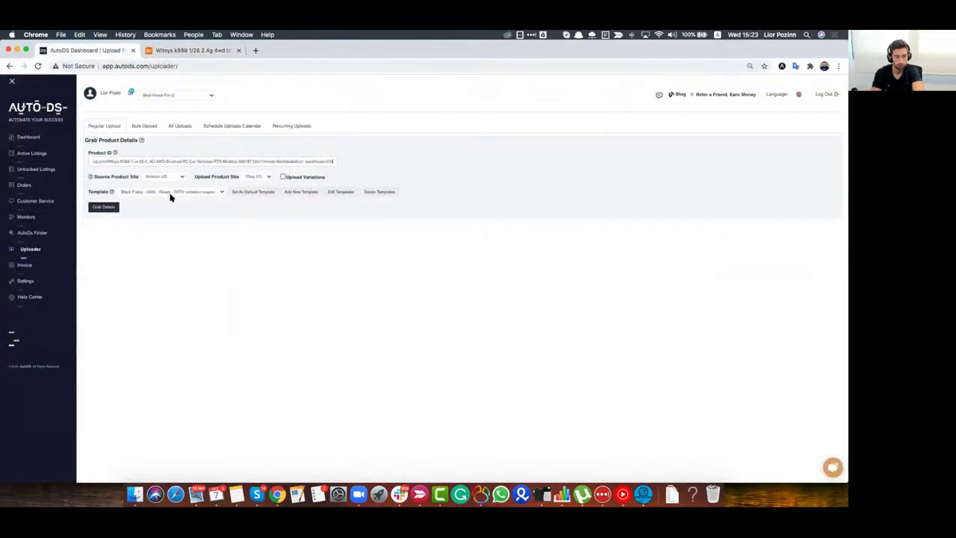
click(177, 178)
click(169, 182)
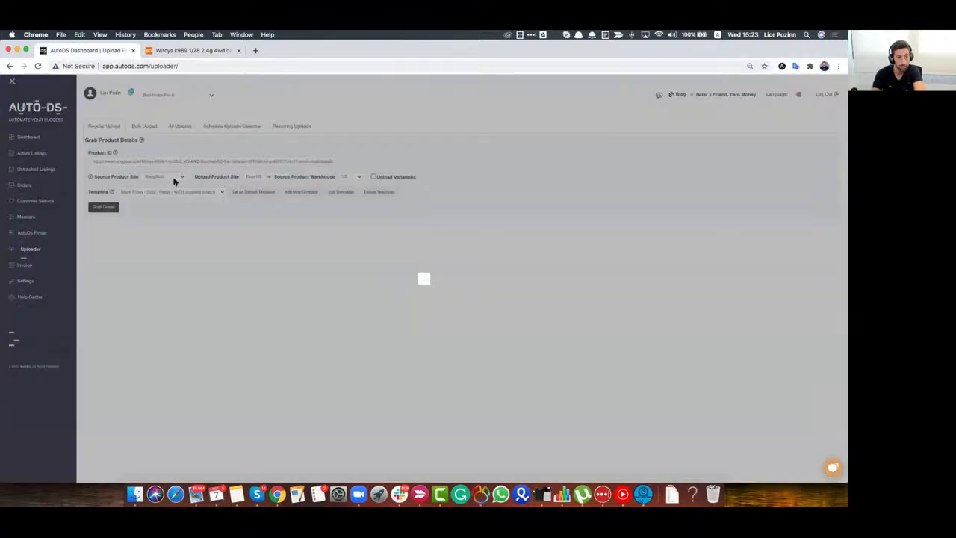
Compare the uploader's source product warehouse options with the ship-from options on the Banggood product page
click(345, 176)
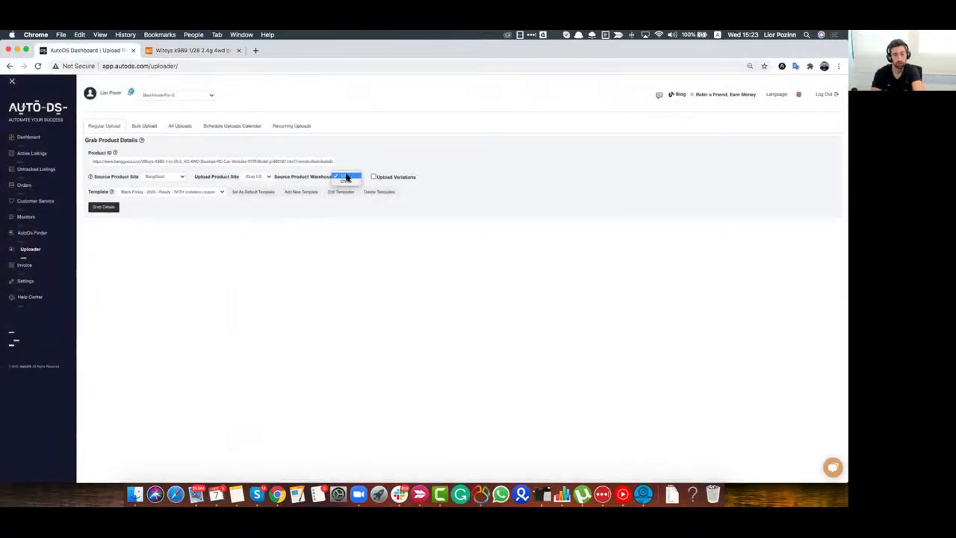
click(224, 50)
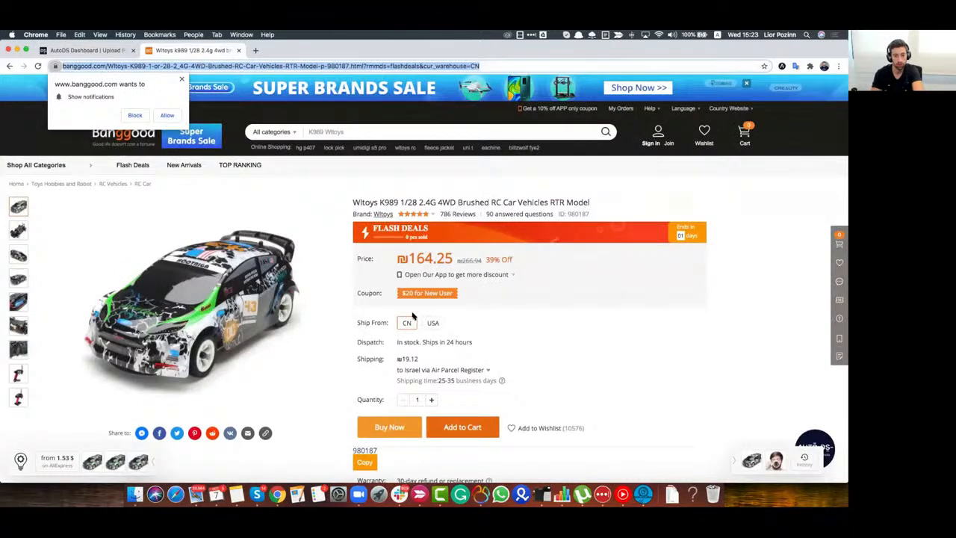
click(74, 50)
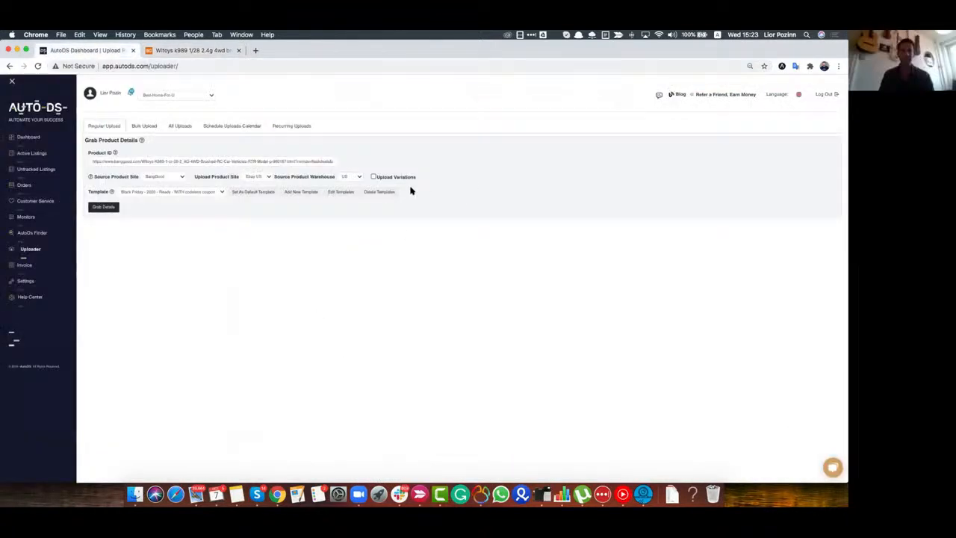
click(172, 52)
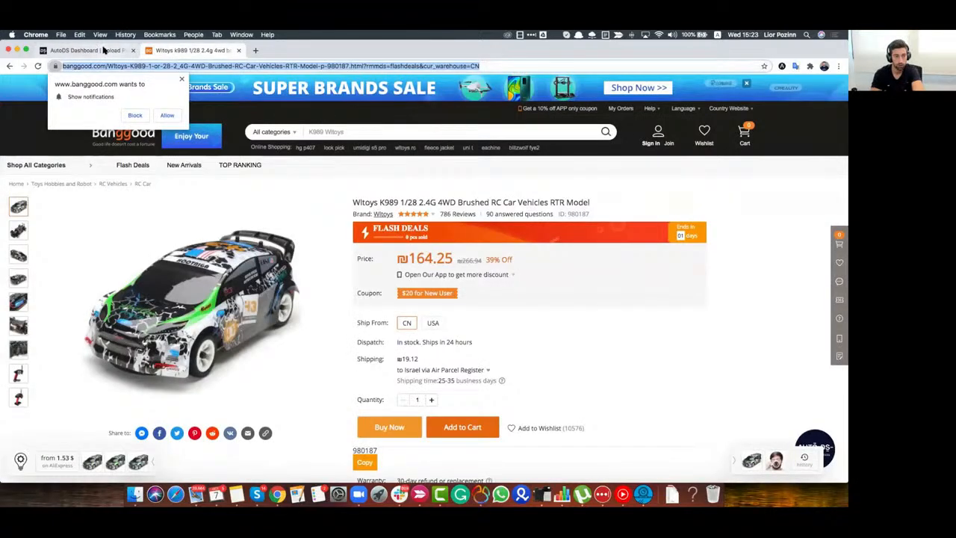
click(105, 50)
Try the China Great Wall 30 Days template, switch to Simply Blue, and grab the product details
click(140, 192)
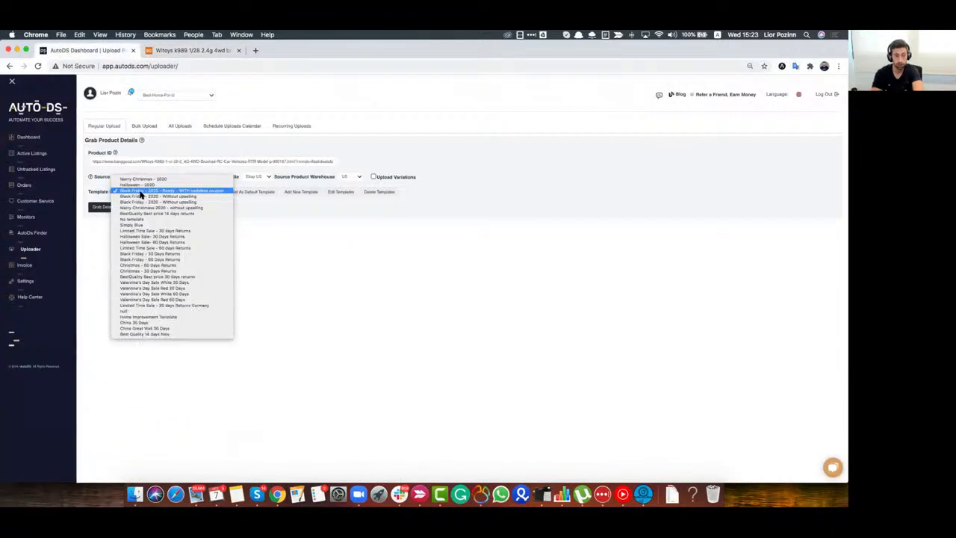
text(chi)
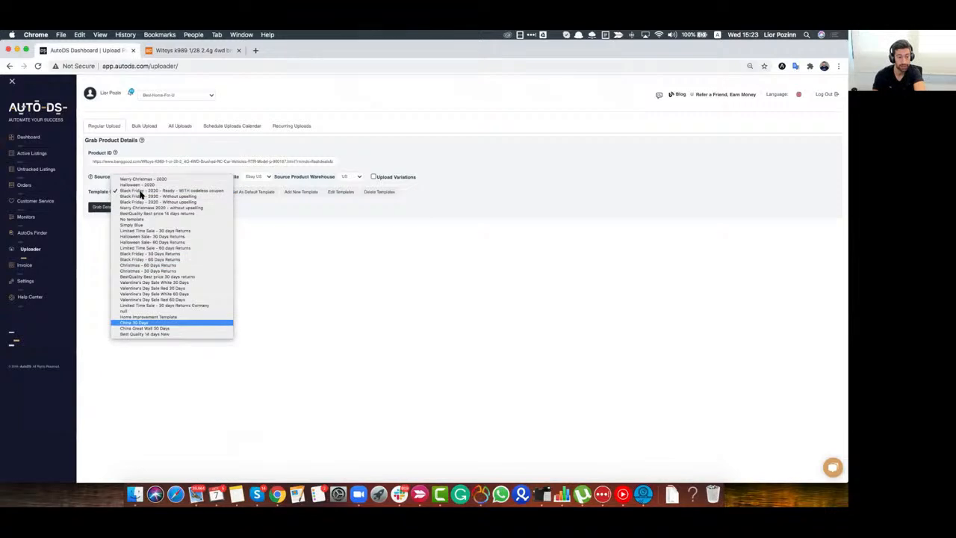
click(170, 329)
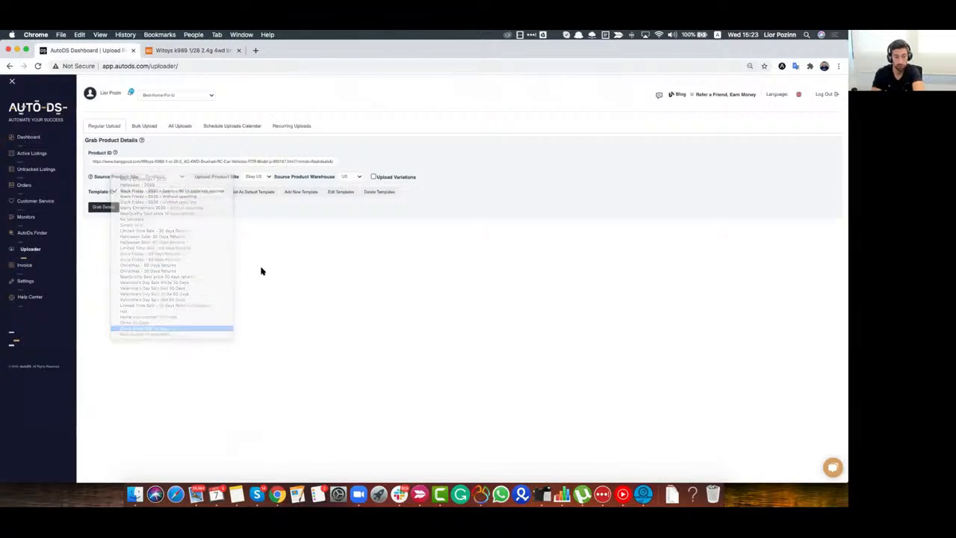
click(157, 192)
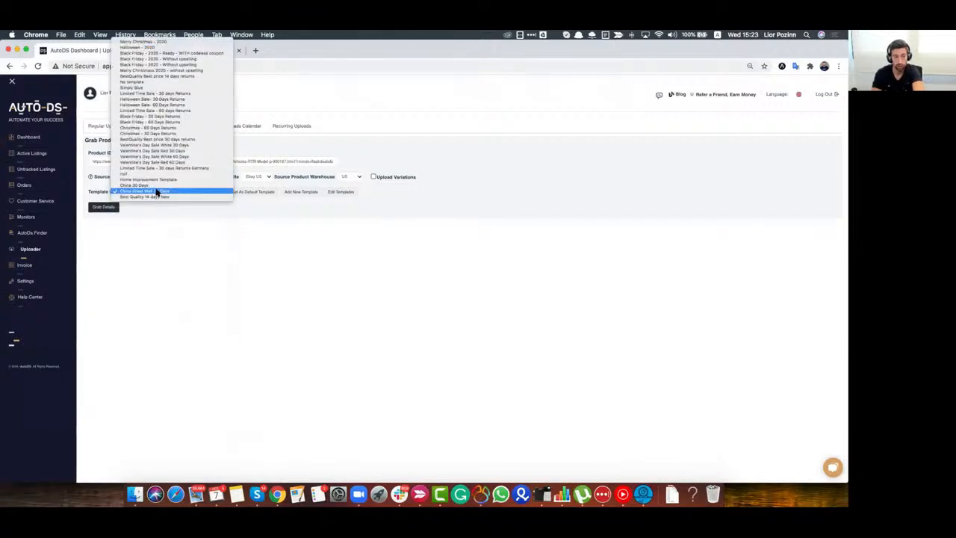
click(159, 88)
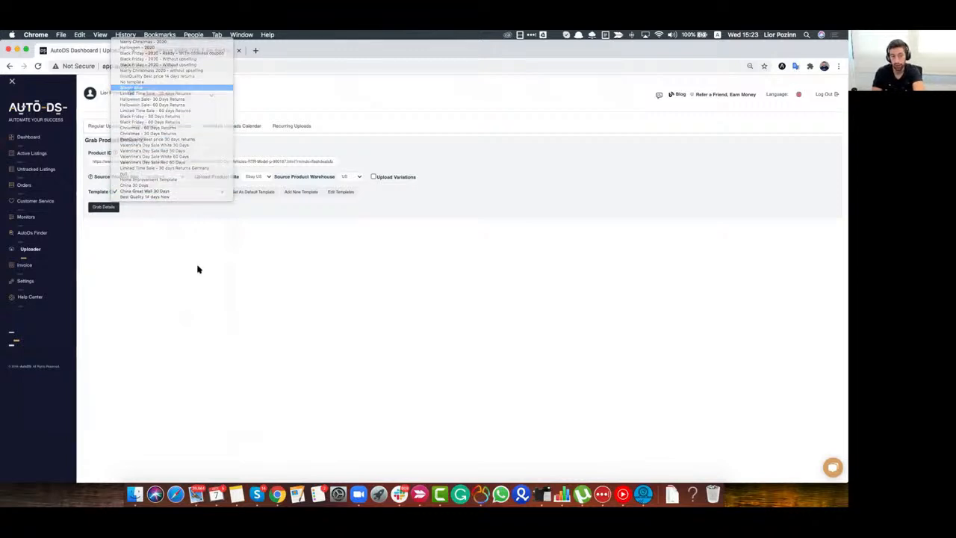
click(104, 206)
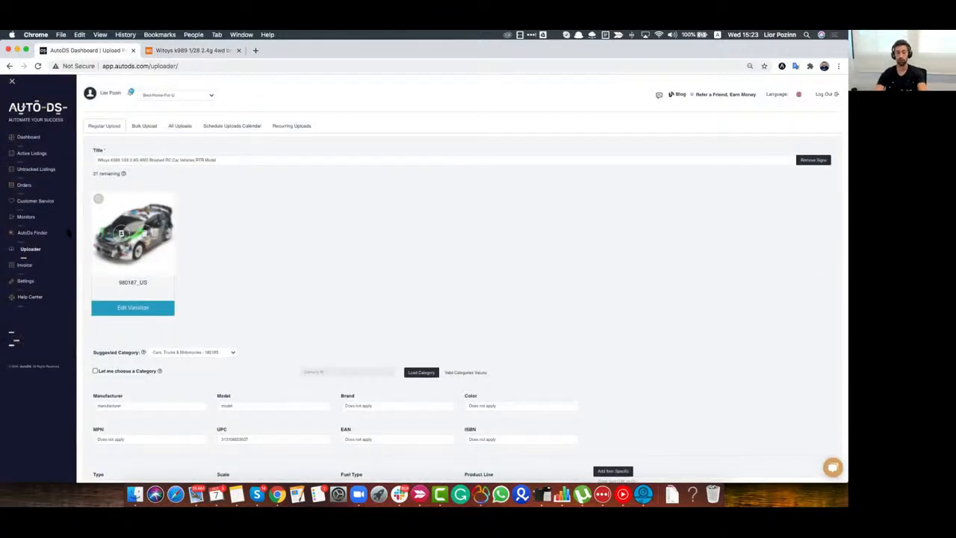
Reload the uploader, paste the RC car's URL again, select the Halloween - 2020 template and grab the product details
click(62, 251)
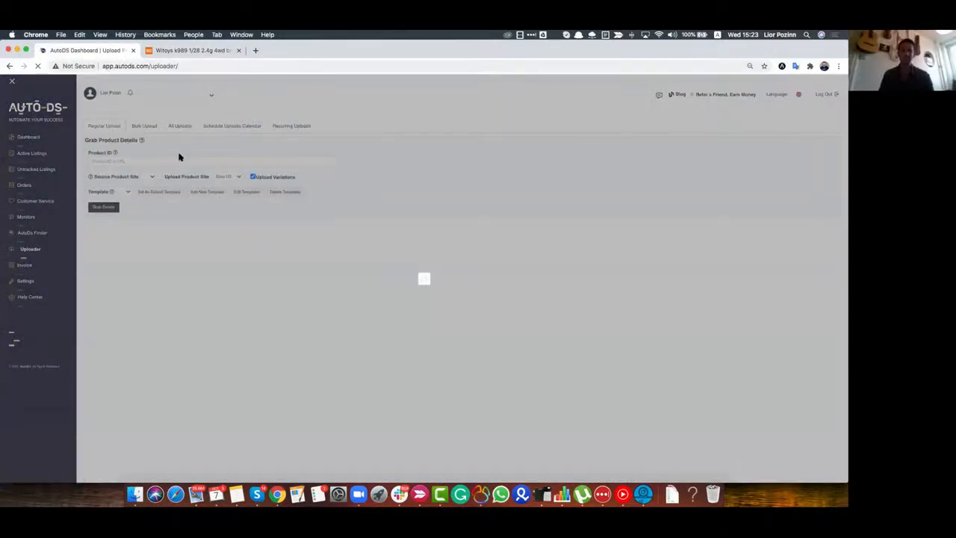
click(173, 163)
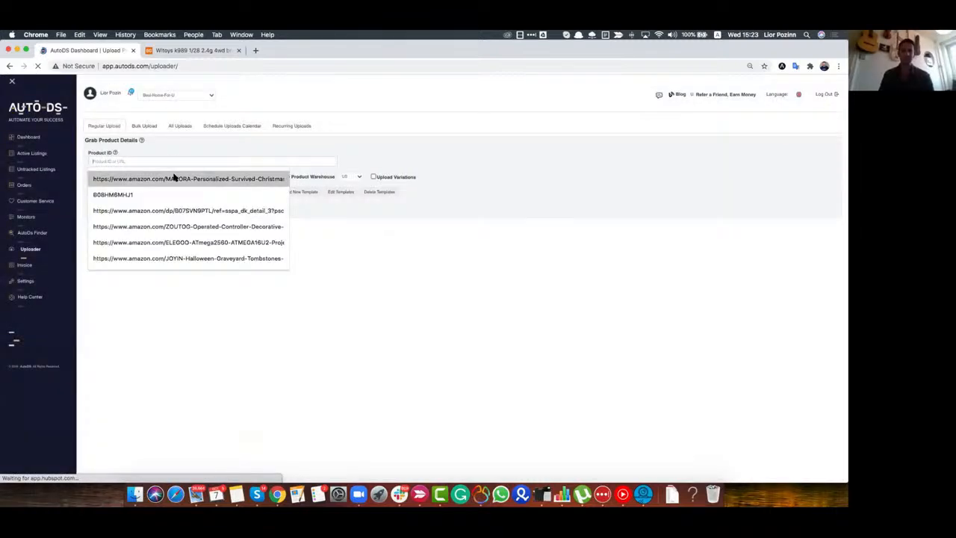
key(super+v)
click(173, 194)
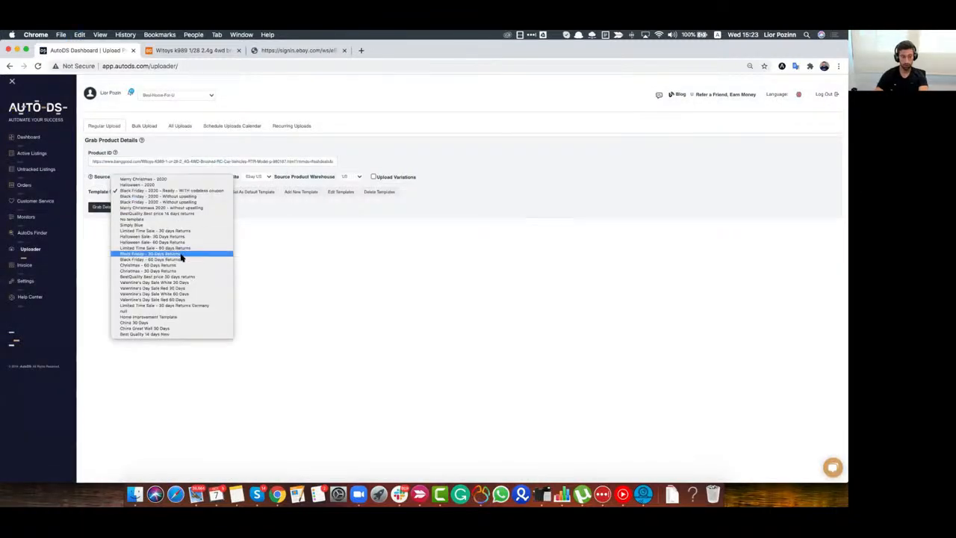
text(ho)
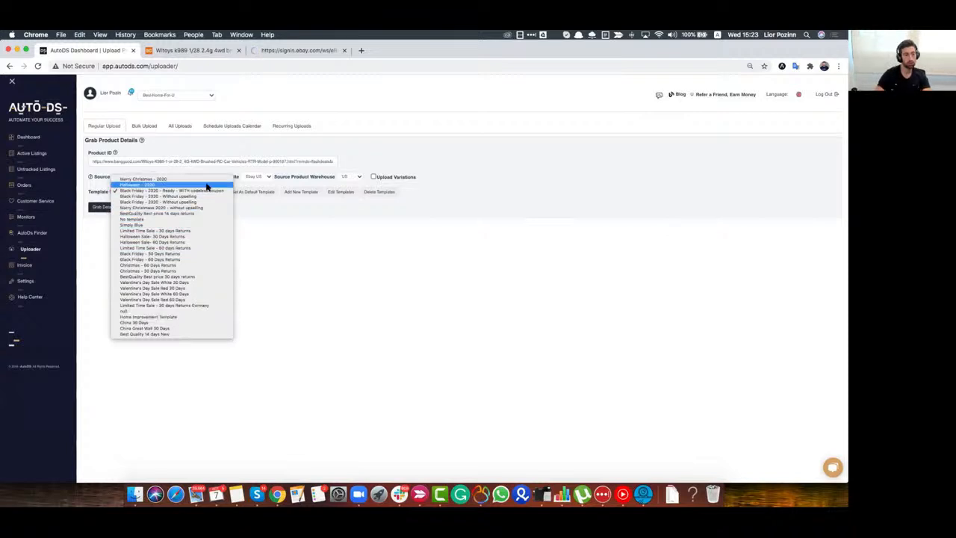
click(207, 185)
click(110, 208)
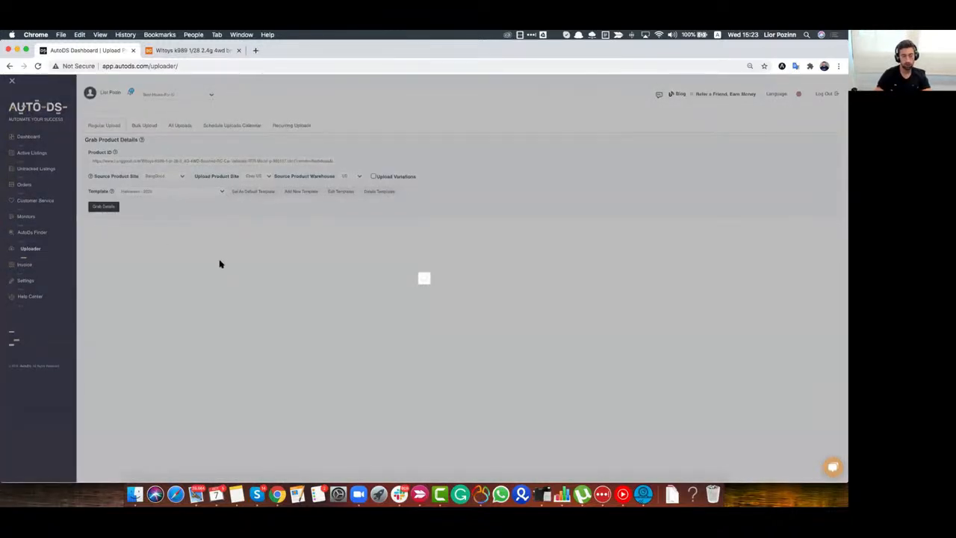
Review the grabbed listing's item specifics, product photos and Halloween description
scroll(351, 295, down, 2)
scroll(351, 295, down, 10)
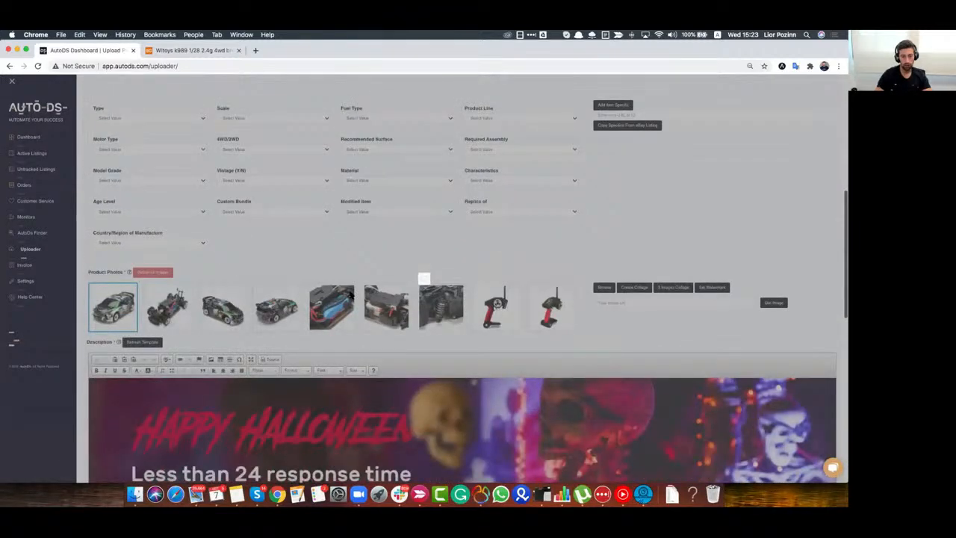
scroll(464, 312, up, 1)
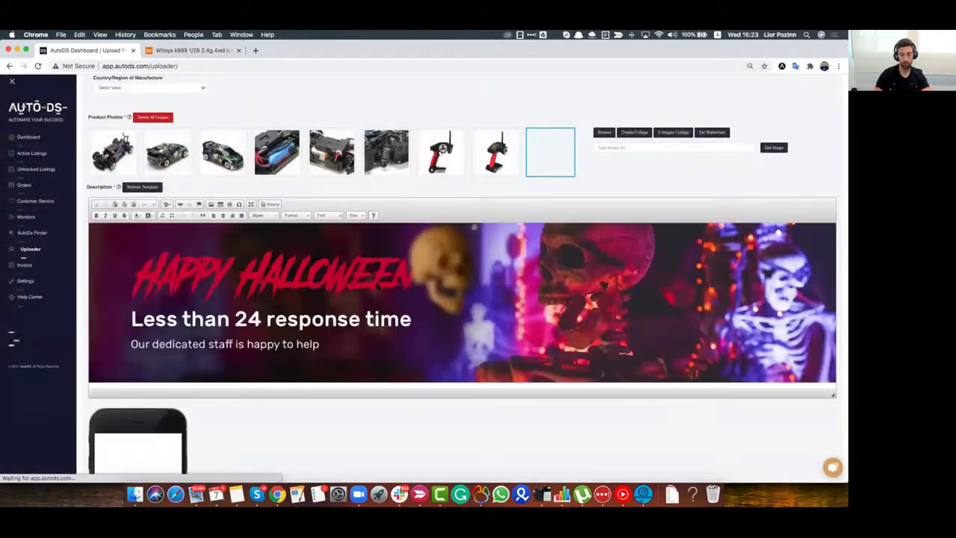
scroll(389, 287, down, 8)
scroll(374, 284, down, 5)
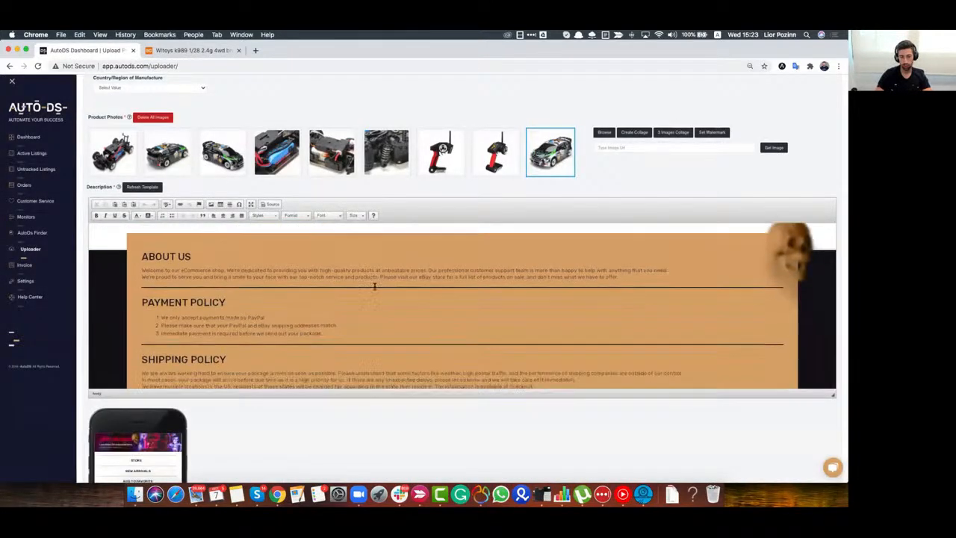
scroll(373, 282, up, 5)
scroll(386, 142, up, 5)
Move the photo of the blue battery to first place among the product photos and create a collage
drag(278, 321, 112, 310)
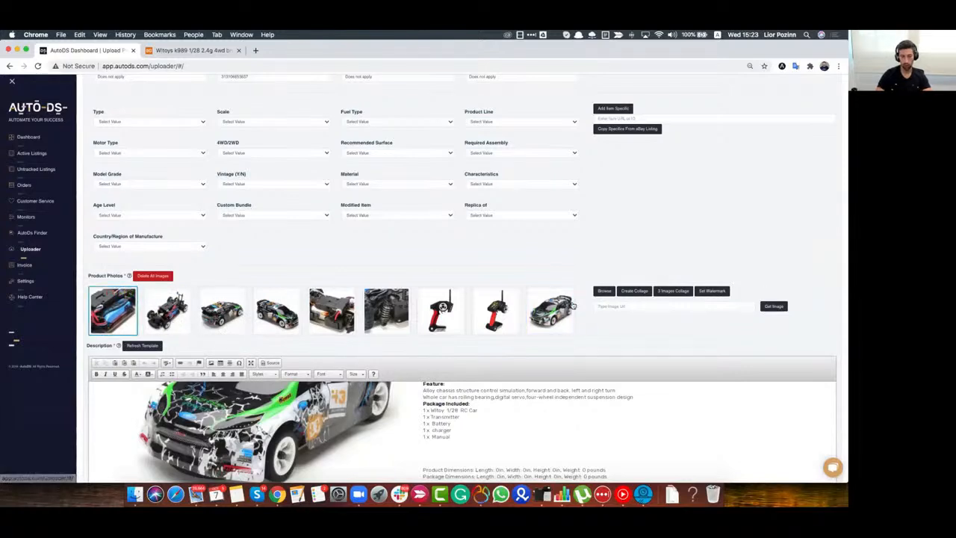
click(634, 291)
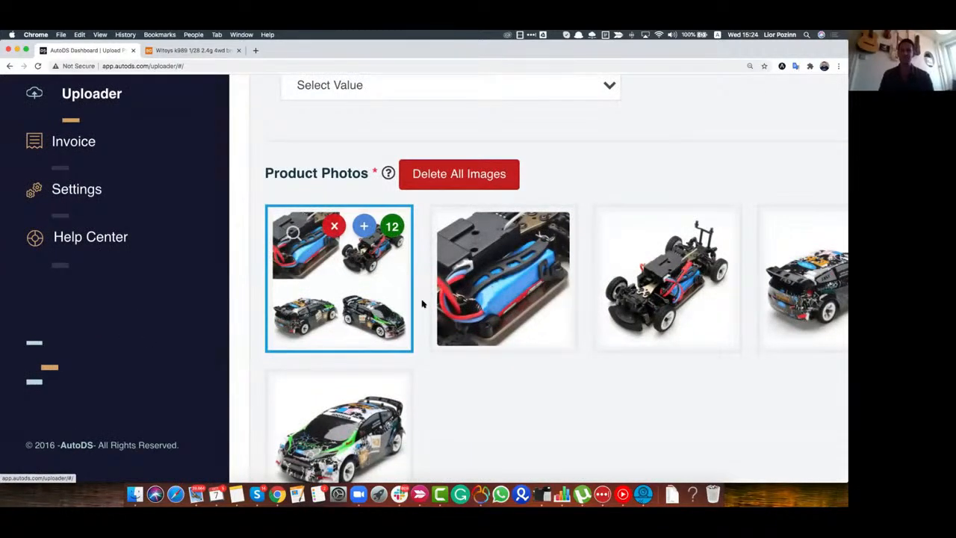
scroll(589, 148, down, 5)
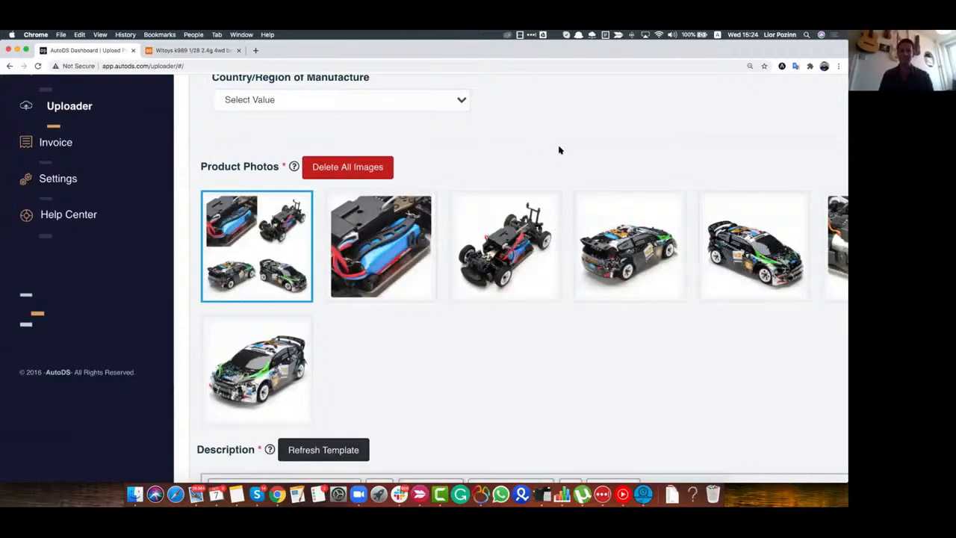
Open ebay.com in a new tab and look through its home page
scroll(451, 204, up, 7)
scroll(451, 205, down, 6)
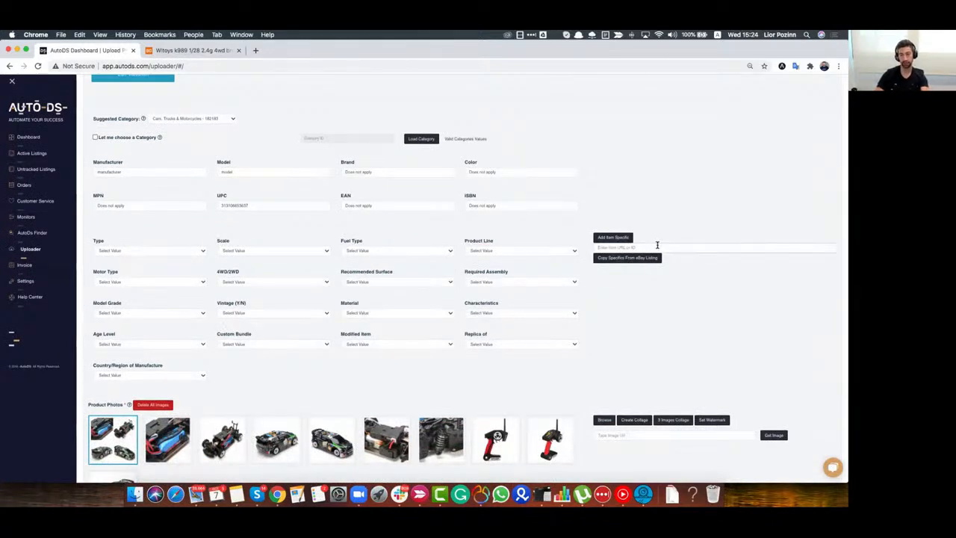
key(cmd+t)
text(ebay.com)
key(Return)
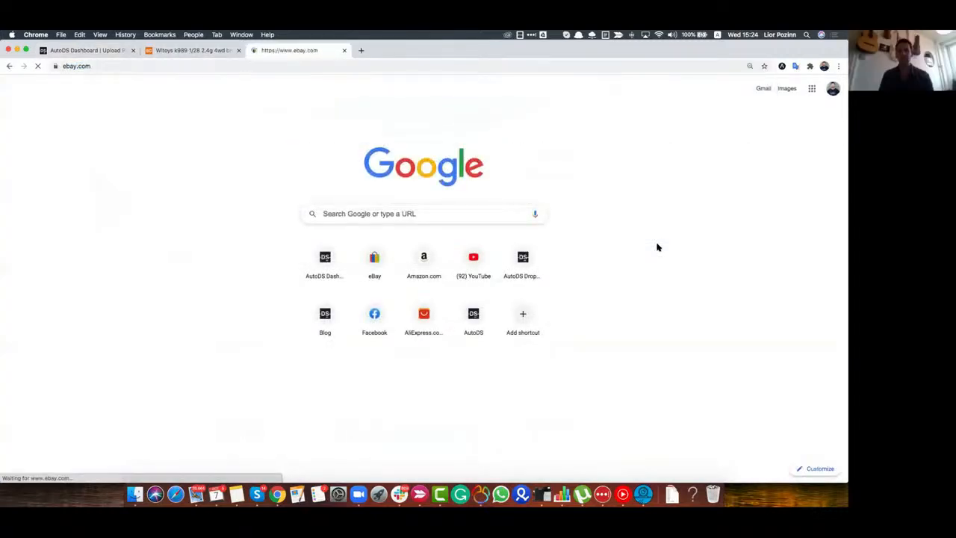
scroll(443, 278, down, 5)
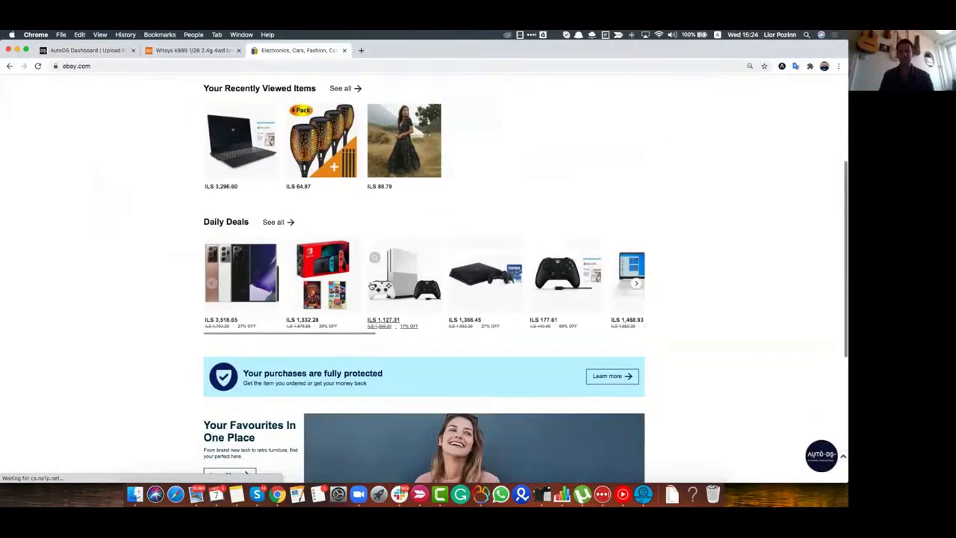
scroll(370, 286, down, 3)
scroll(368, 283, up, 2)
scroll(397, 239, up, 3)
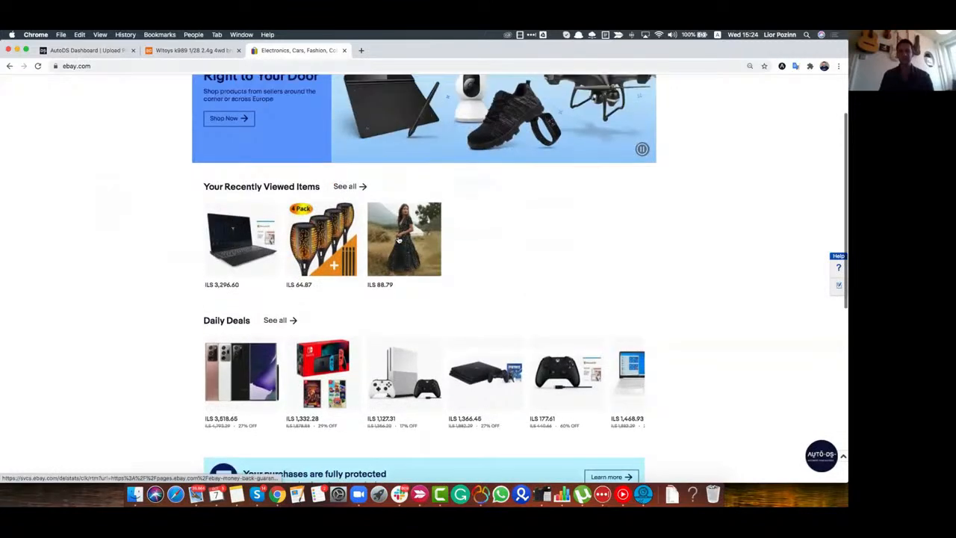
scroll(398, 239, up, 2)
Search eBay for the title copied from the Banggood page, "Wltoys K989 1/28 2.4G 4WD Brushed RC Car Vehicles RTR Model"
click(175, 51)
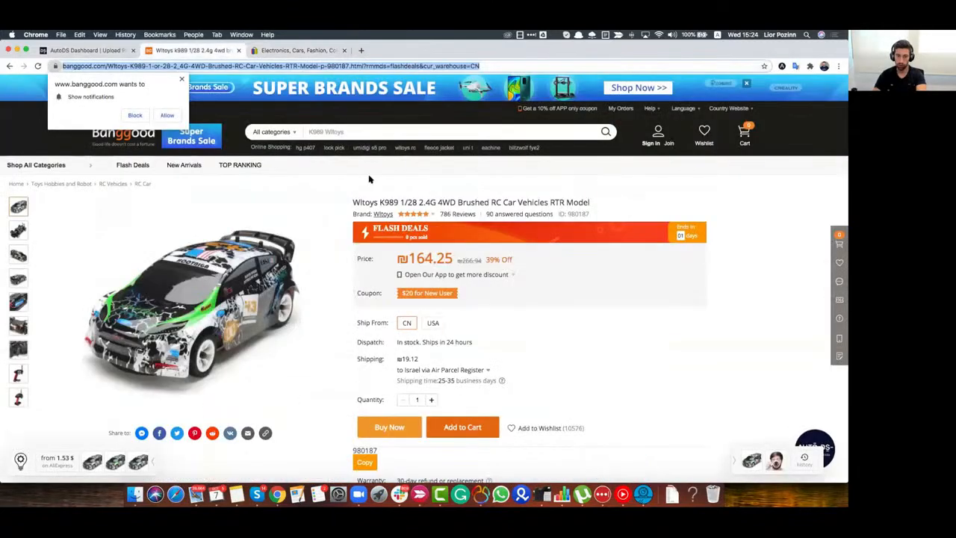
triple_click(431, 202)
key(super+c)
click(299, 50)
click(412, 98)
key(super+v)
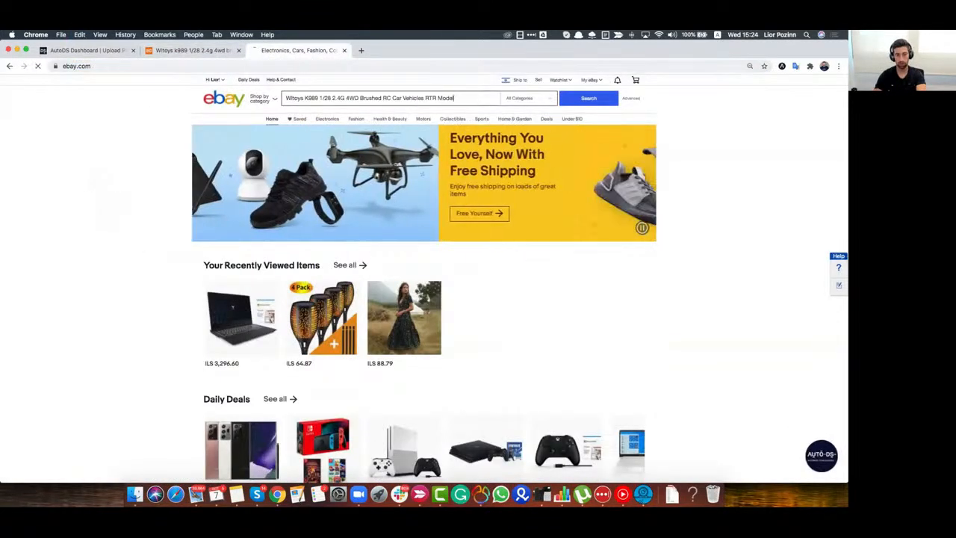
Run the eBay search and open the new RC car listing priced at ILS 225.37 from the results
key(Return)
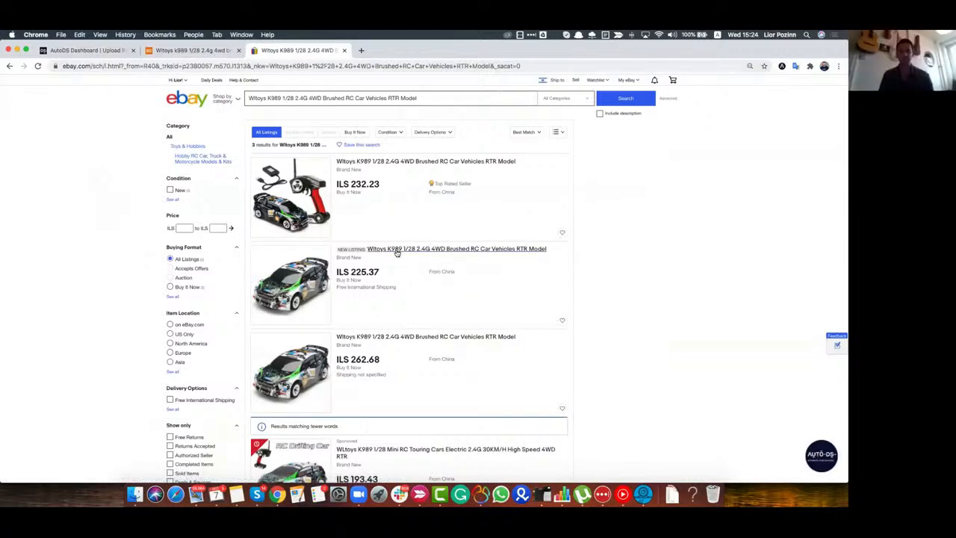
click(513, 252)
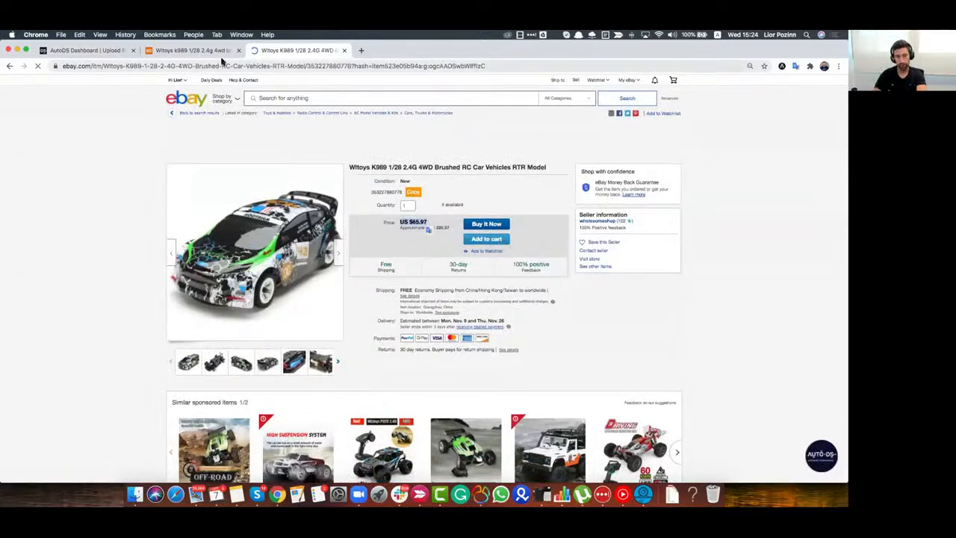
click(224, 52)
click(286, 51)
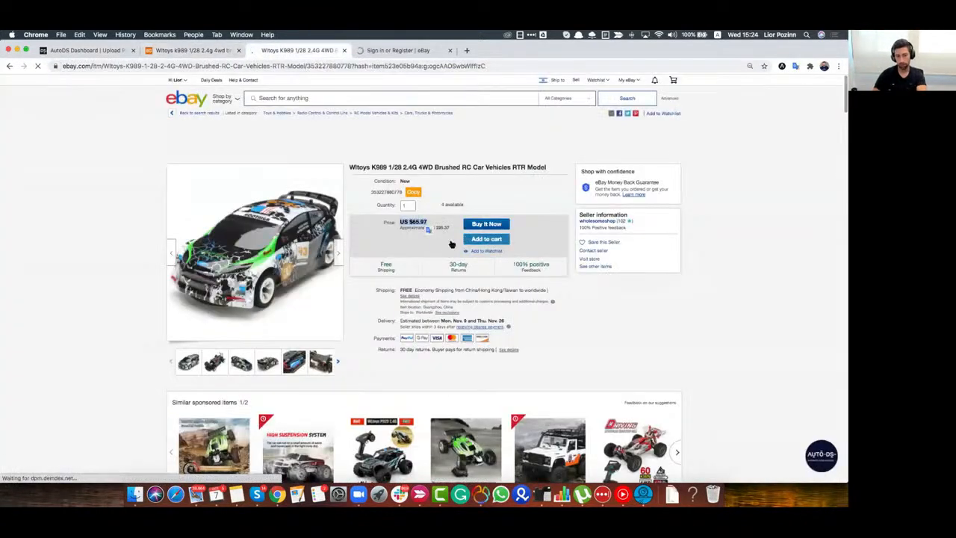
Look through the eBay listing's description, product photos and related items
scroll(436, 247, down, 3)
scroll(437, 249, down, 15)
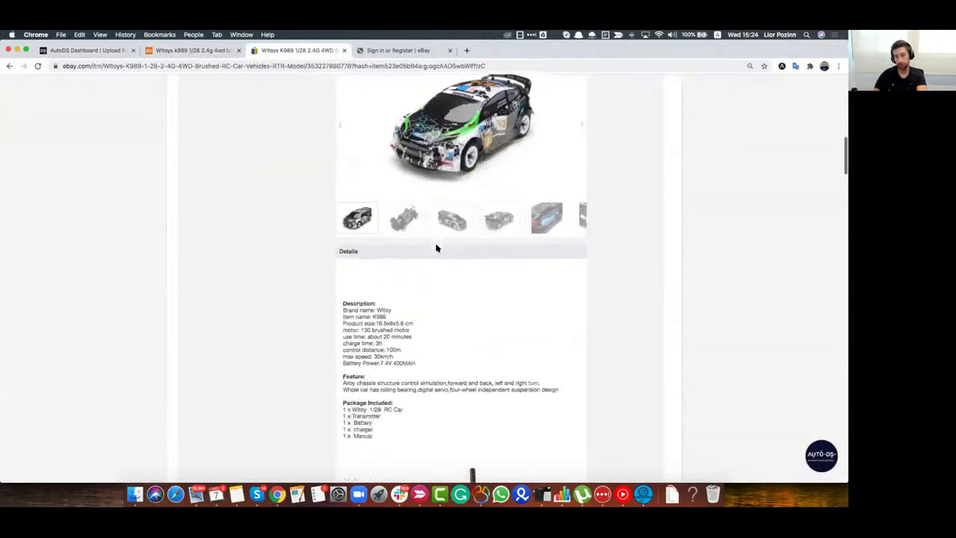
scroll(437, 248, down, 15)
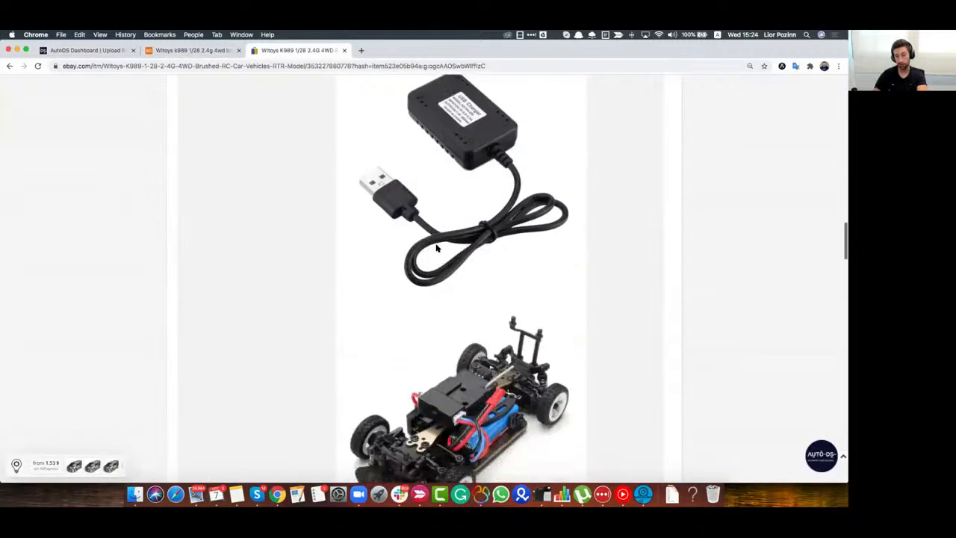
scroll(437, 248, down, 15)
scroll(437, 249, up, 10)
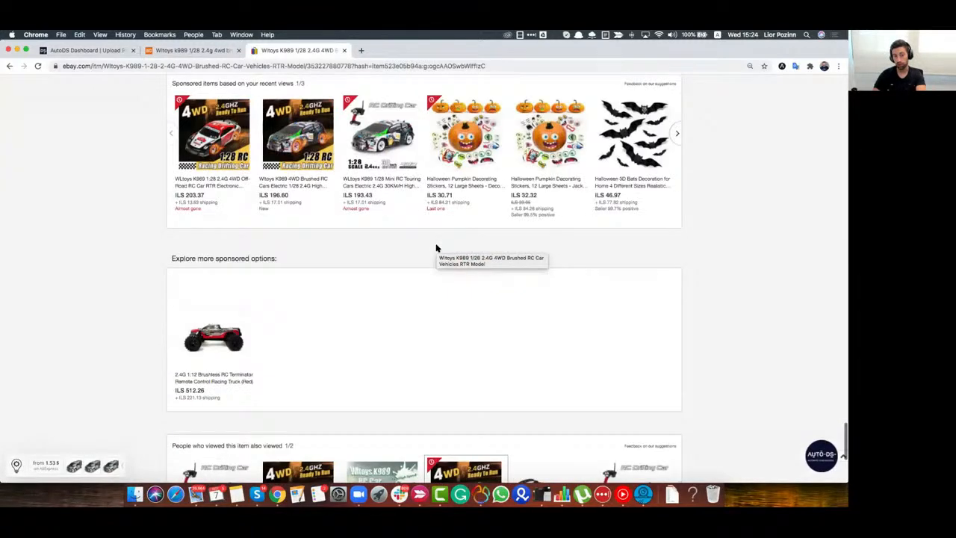
scroll(437, 249, up, 20)
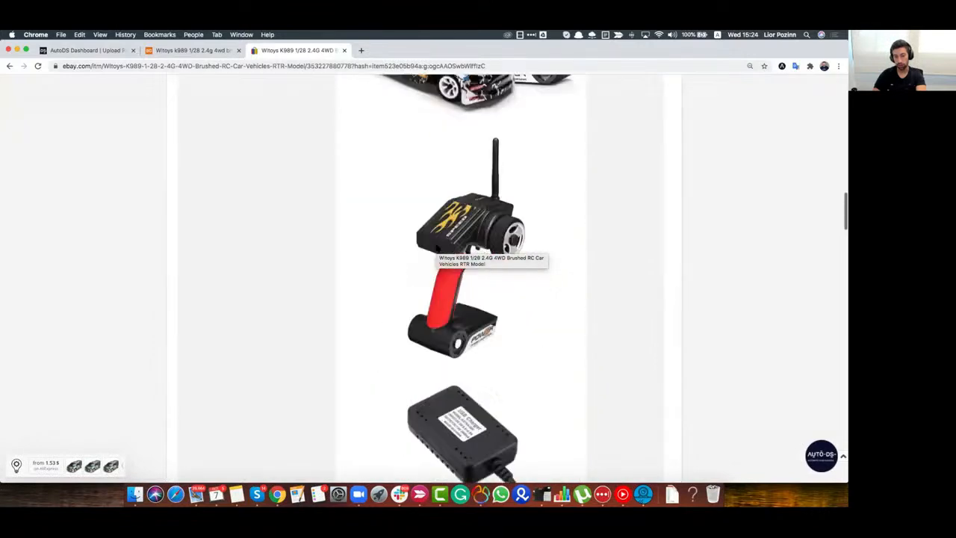
scroll(436, 248, down, 1)
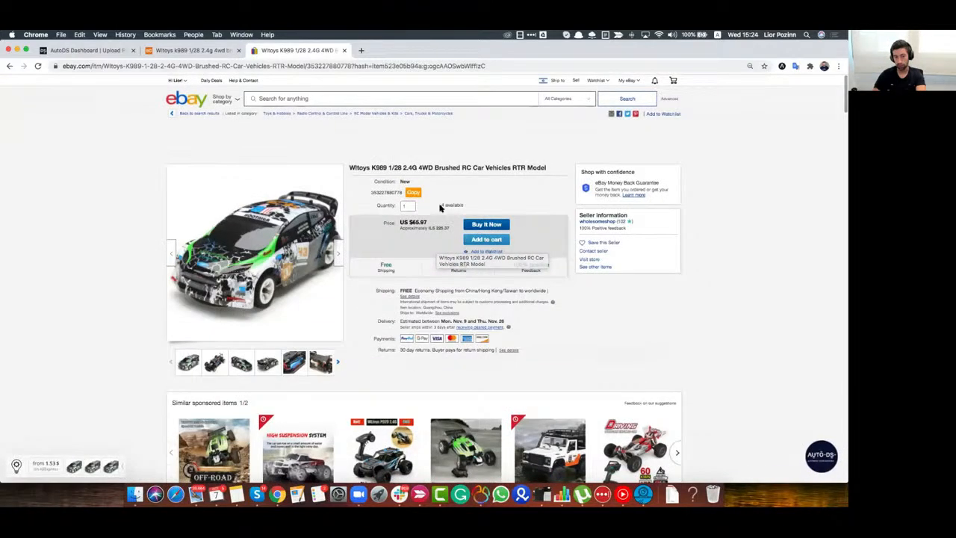
Copy the eBay listing's web address and paste it into AutoDS as the listing to copy item specifics from
click(204, 65)
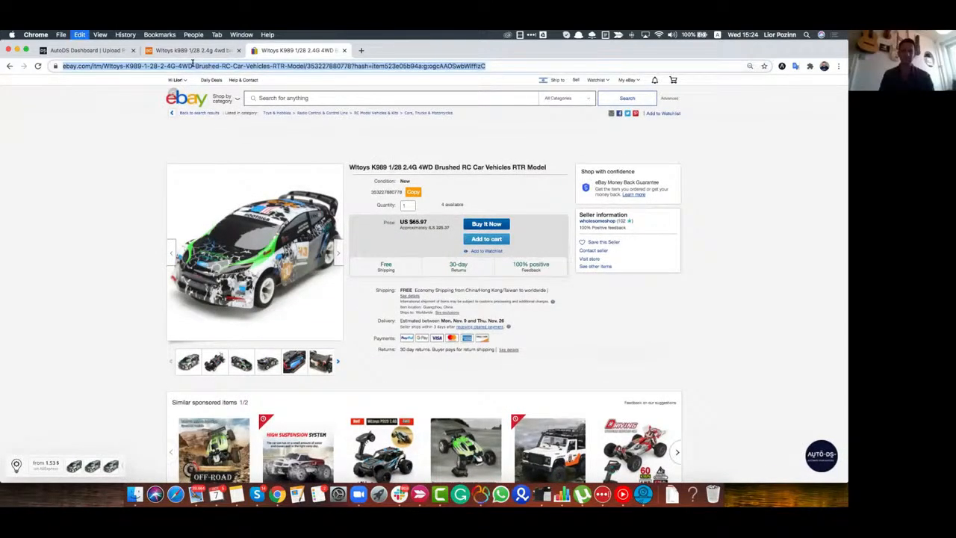
scroll(568, 296, down, 5)
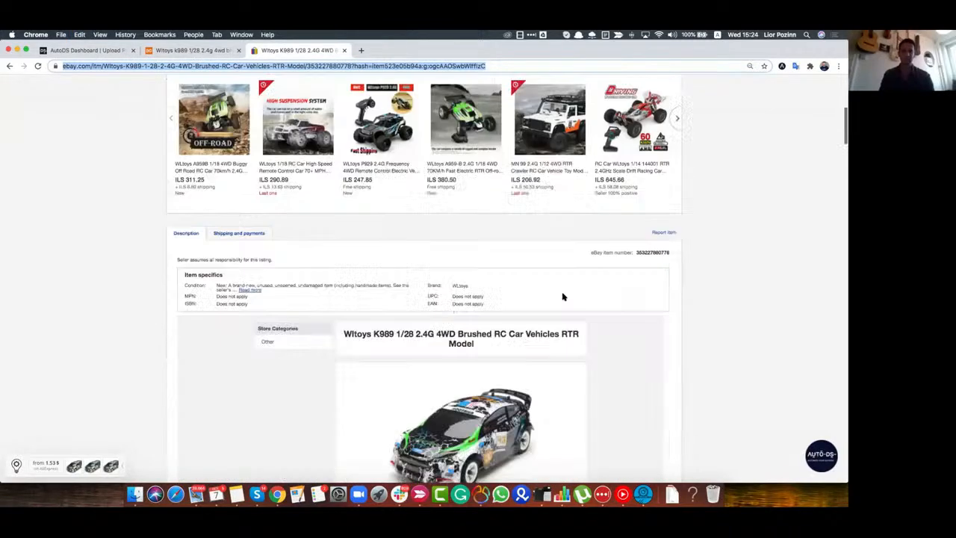
scroll(563, 296, down, 2)
drag(505, 252, 179, 224)
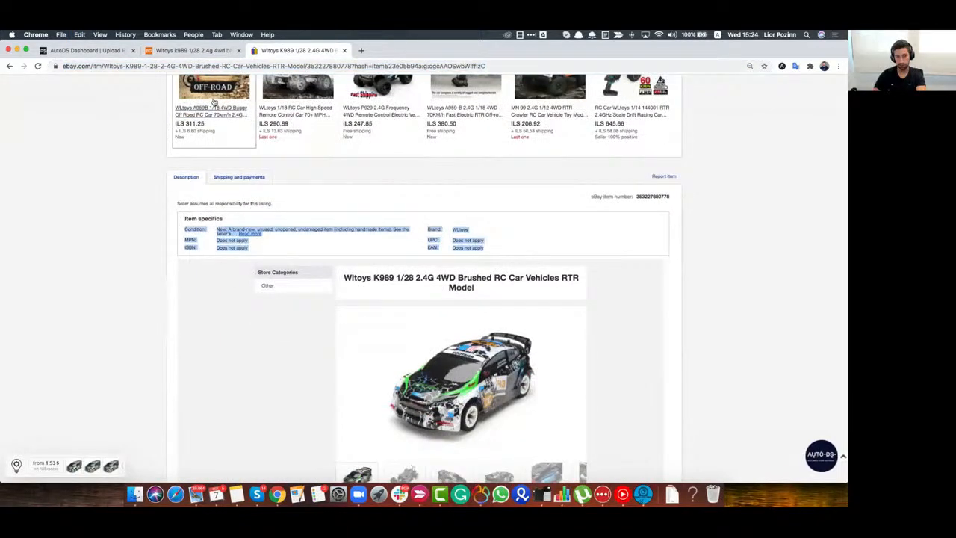
key(super+l)
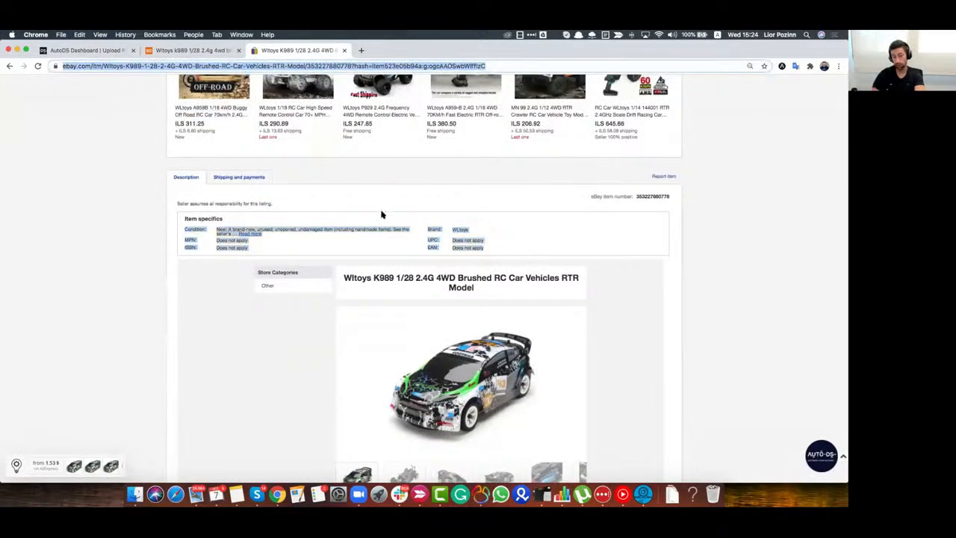
click(97, 51)
key(super+v)
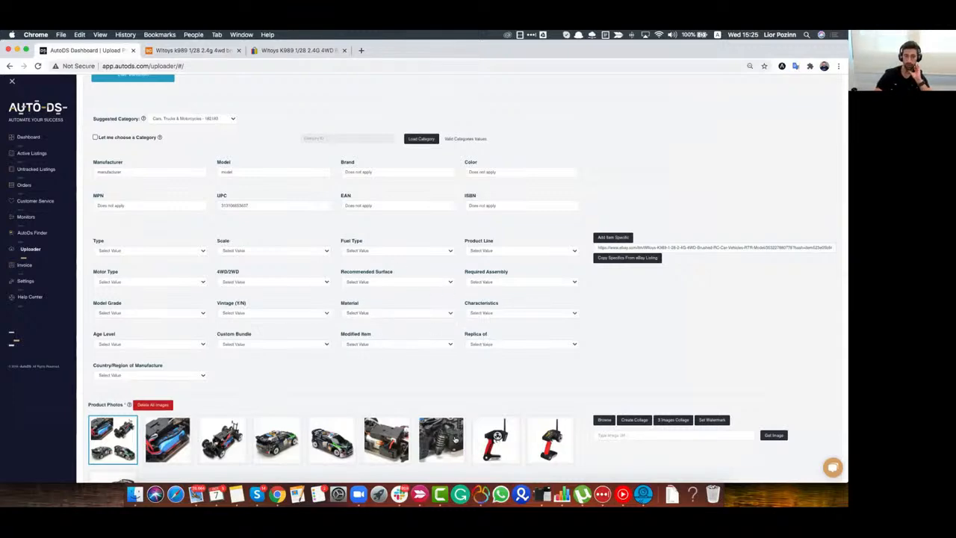
Review the prepared AutoDS listing, including its business policies, mobile preview, description, title and item specifics
scroll(310, 378, down, 20)
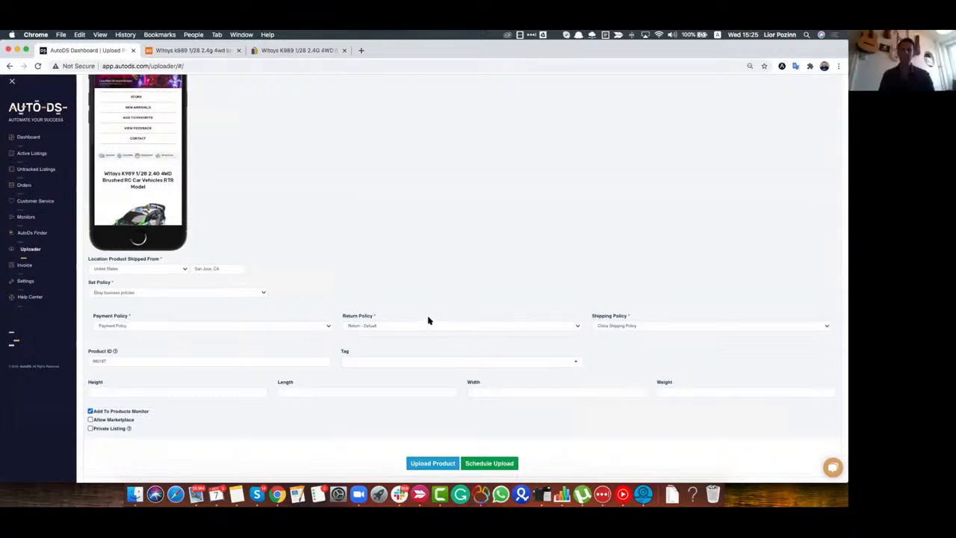
scroll(427, 319, up, 2)
scroll(112, 239, up, 1)
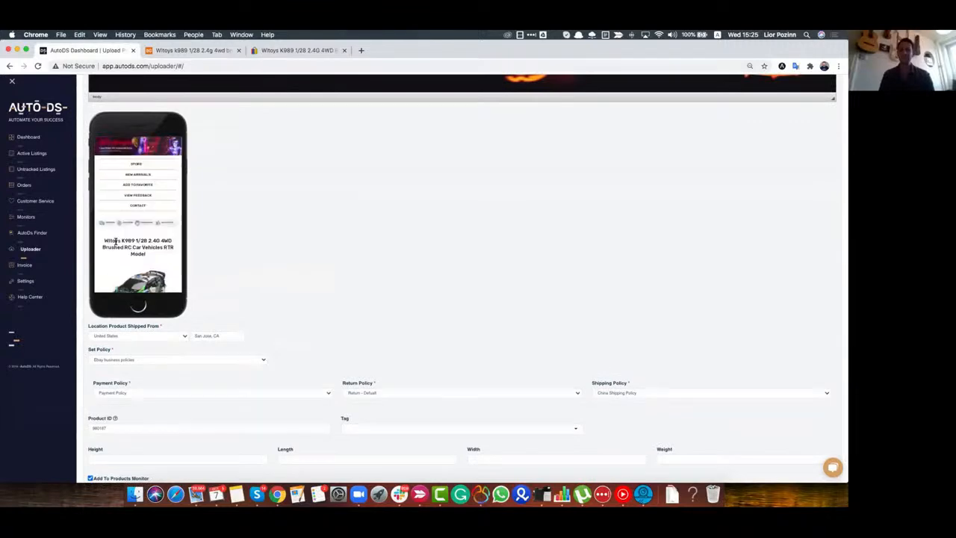
scroll(134, 250, up, 15)
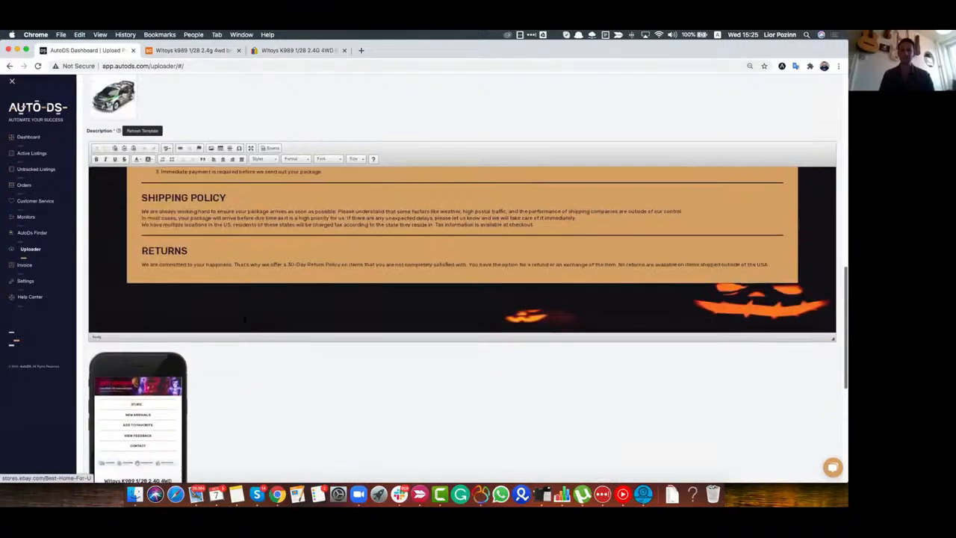
scroll(429, 327, up, 3)
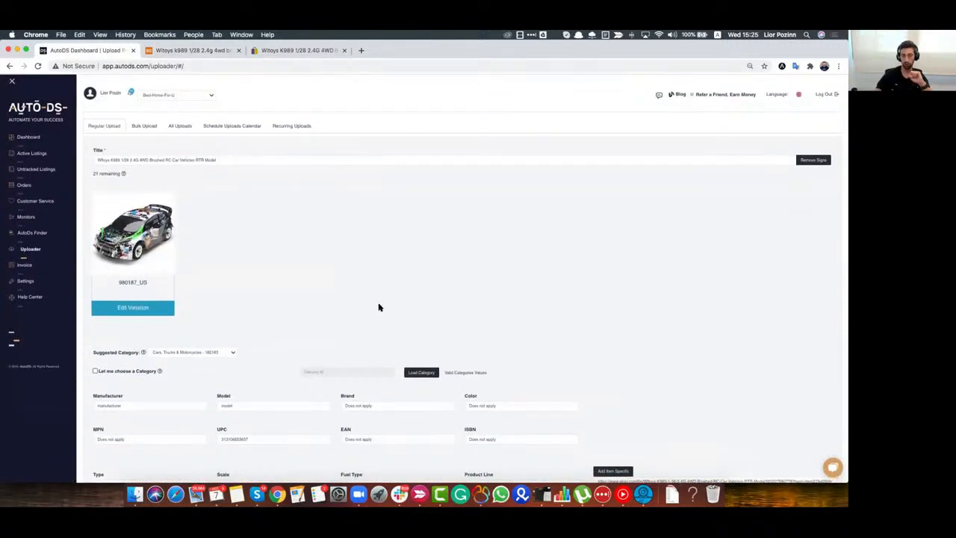
scroll(380, 307, up, 1)
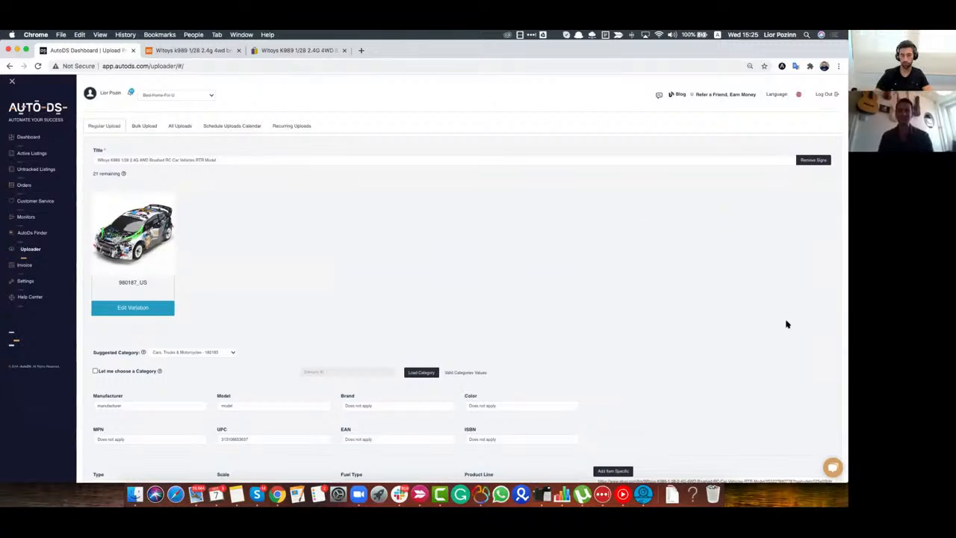
scroll(611, 309, down, 5)
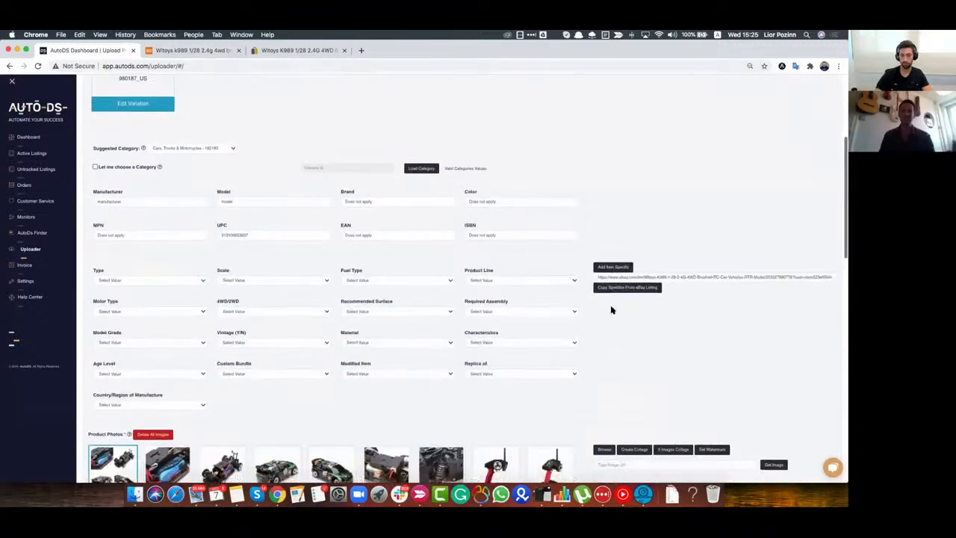
scroll(611, 309, down, 1)
scroll(600, 299, up, 5)
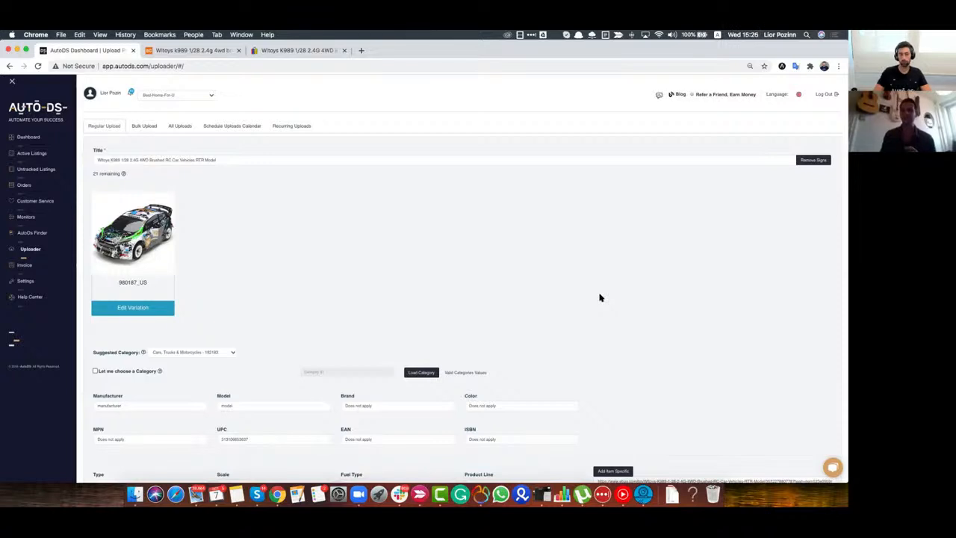
Open the Orders Processor monitor settings and bring up the form for adding a cashback user
click(67, 218)
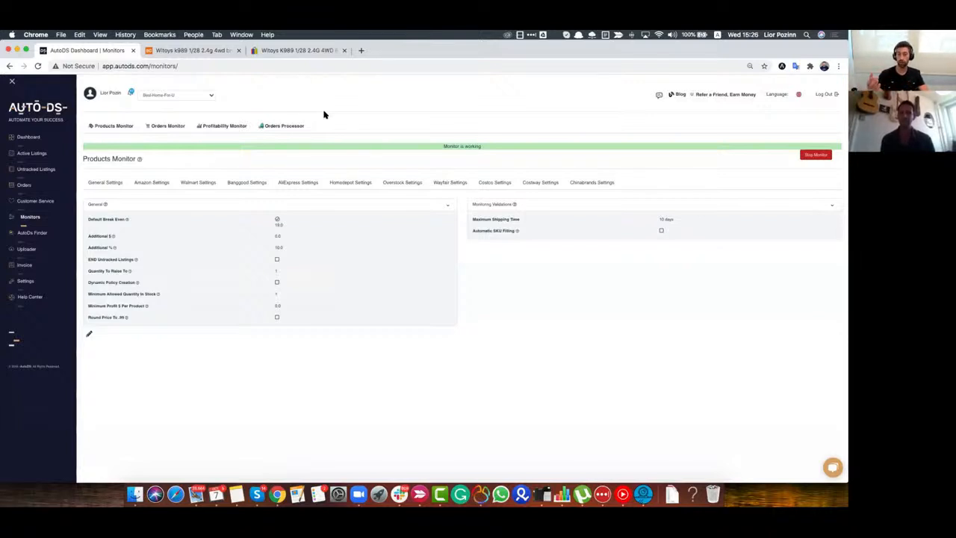
click(283, 129)
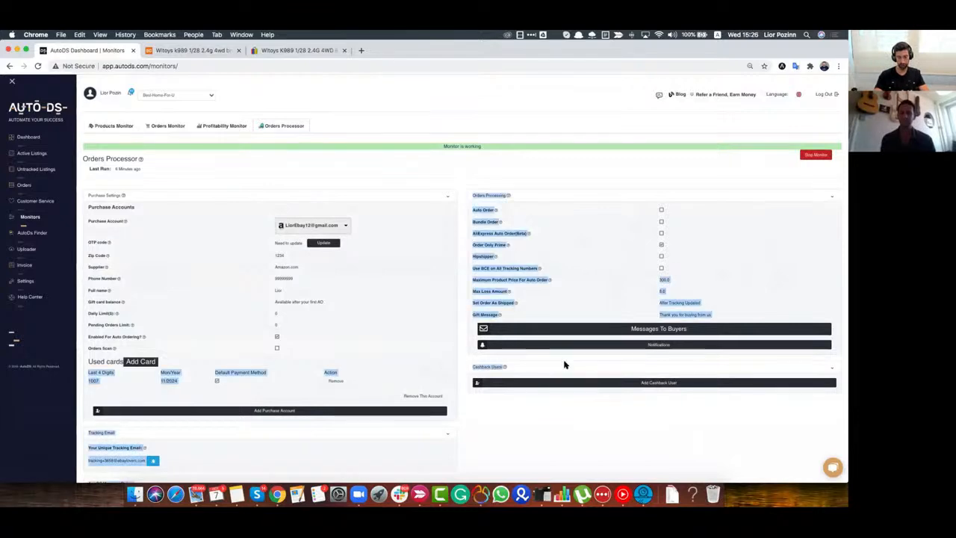
click(658, 383)
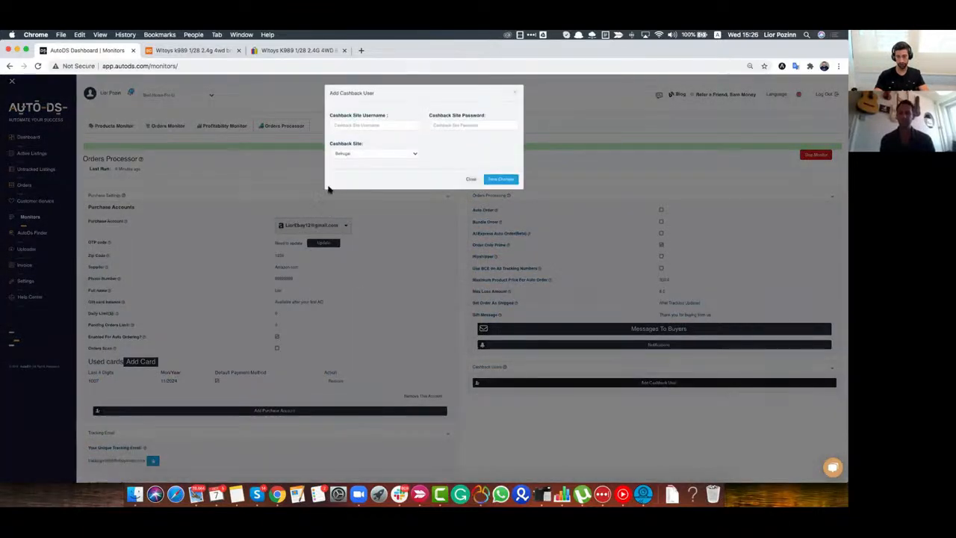
Try Jetblue and then Topcashback as the cashback site for the new cashback user
click(359, 152)
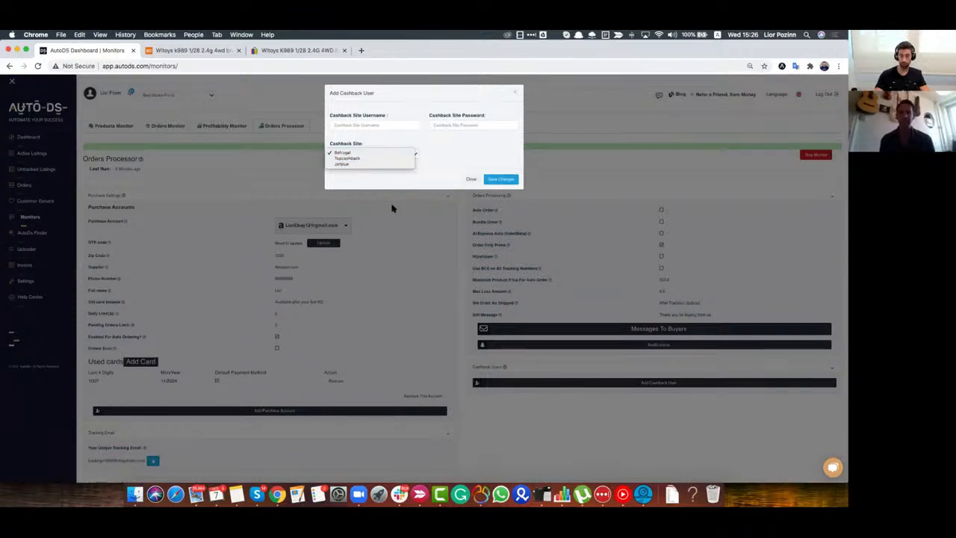
click(437, 169)
click(384, 154)
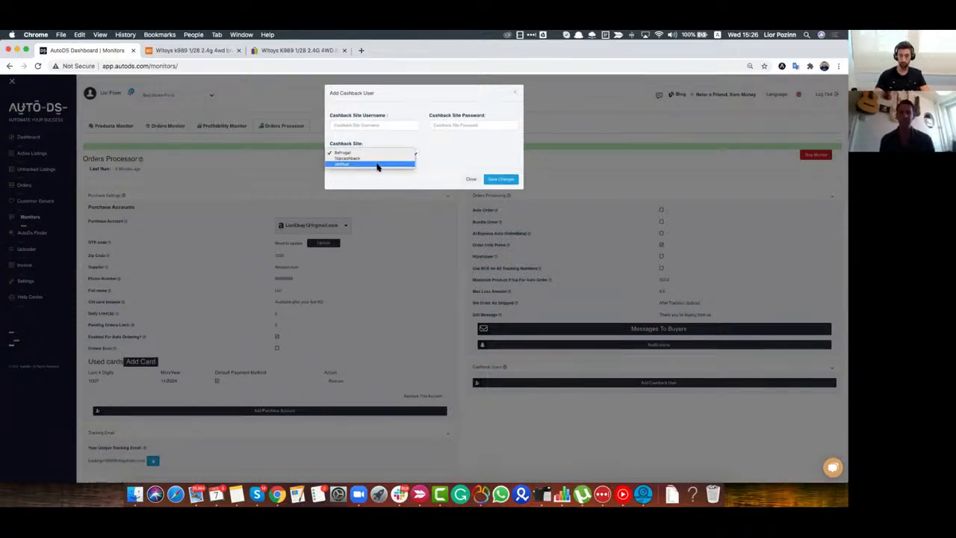
click(379, 165)
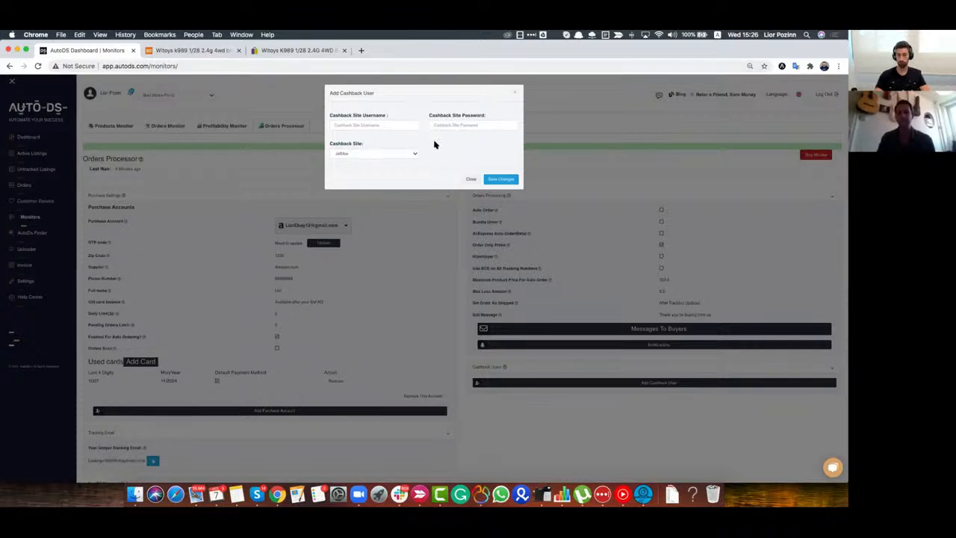
click(362, 154)
key(Return)
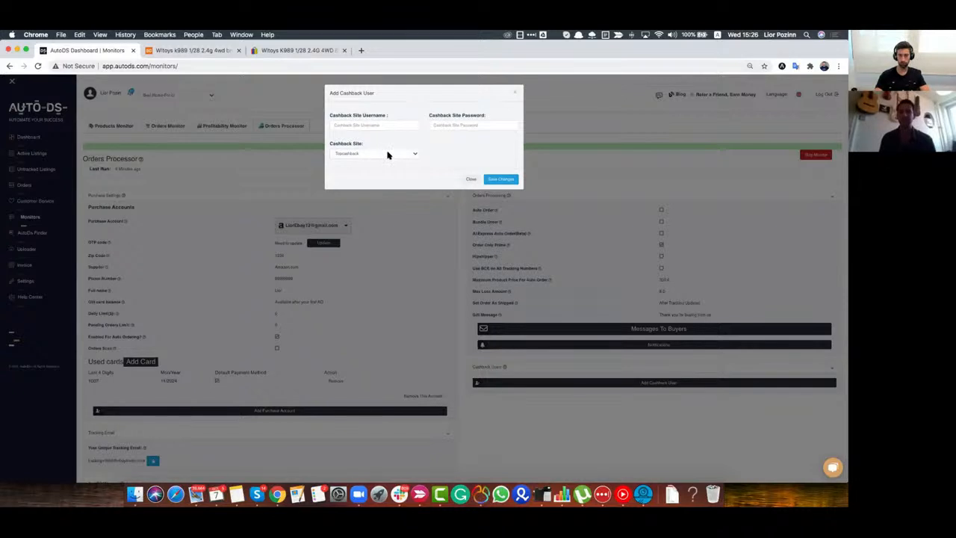
right_click(465, 142)
right_click(460, 137)
right_click(450, 136)
right_click(448, 135)
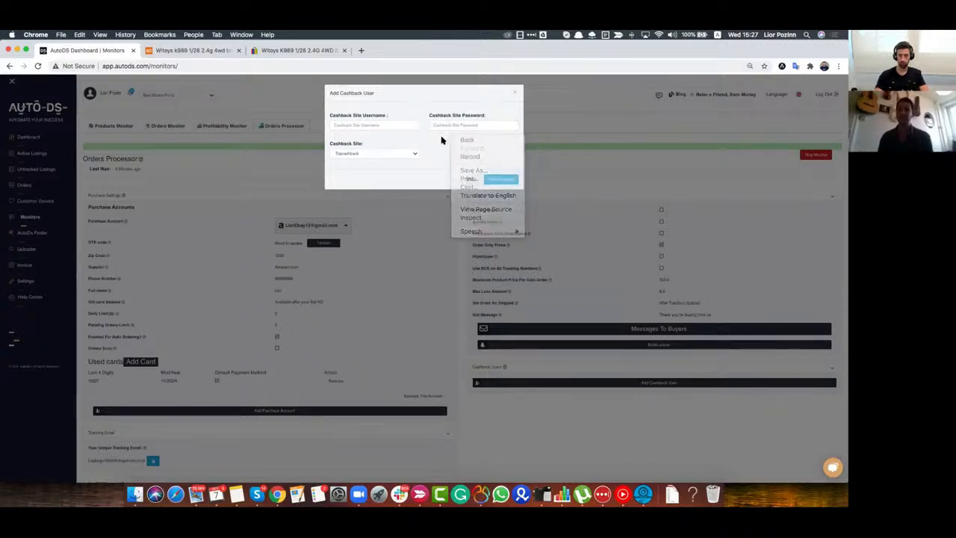
right_click(438, 137)
click(453, 124)
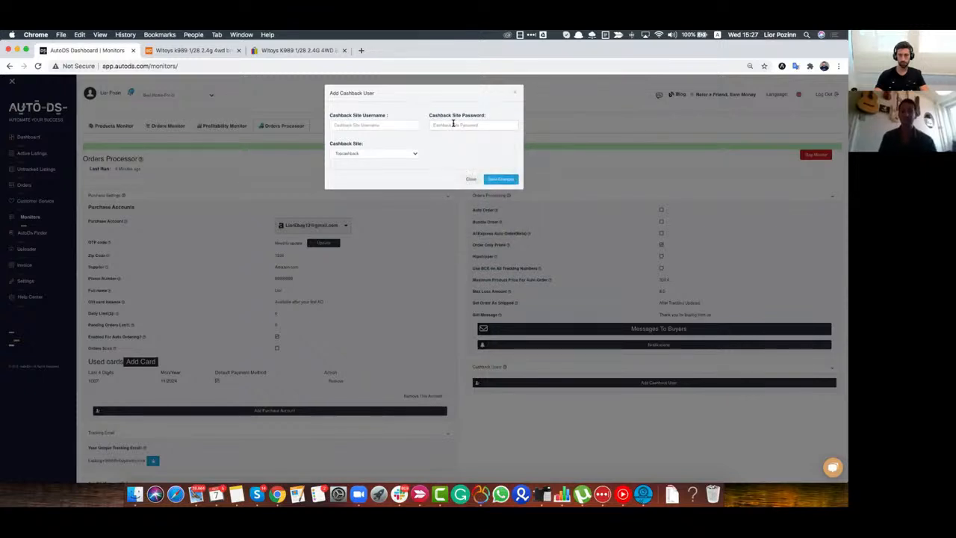
Leave the cashback user form without saving and open AutoDS Finder to examine its available source sites
click(201, 327)
click(53, 241)
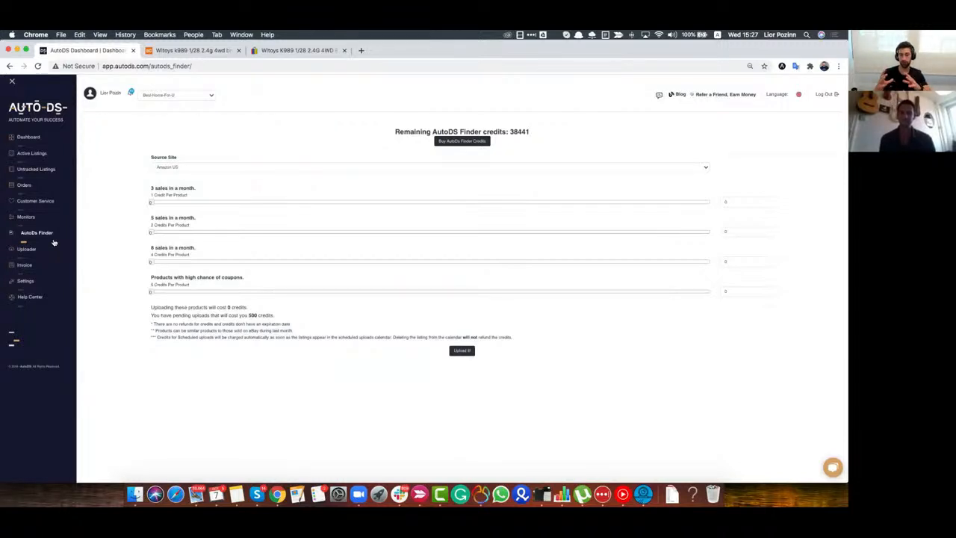
click(182, 171)
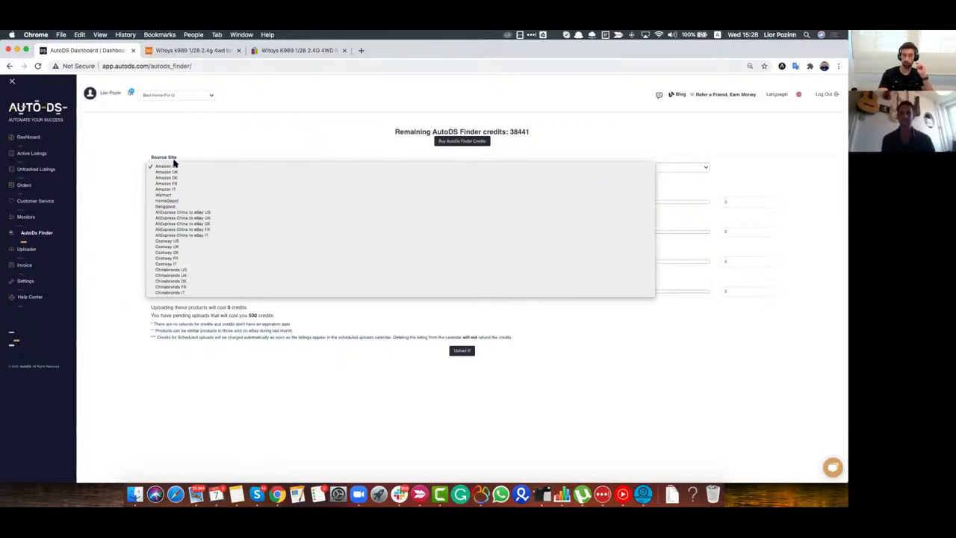
click(240, 145)
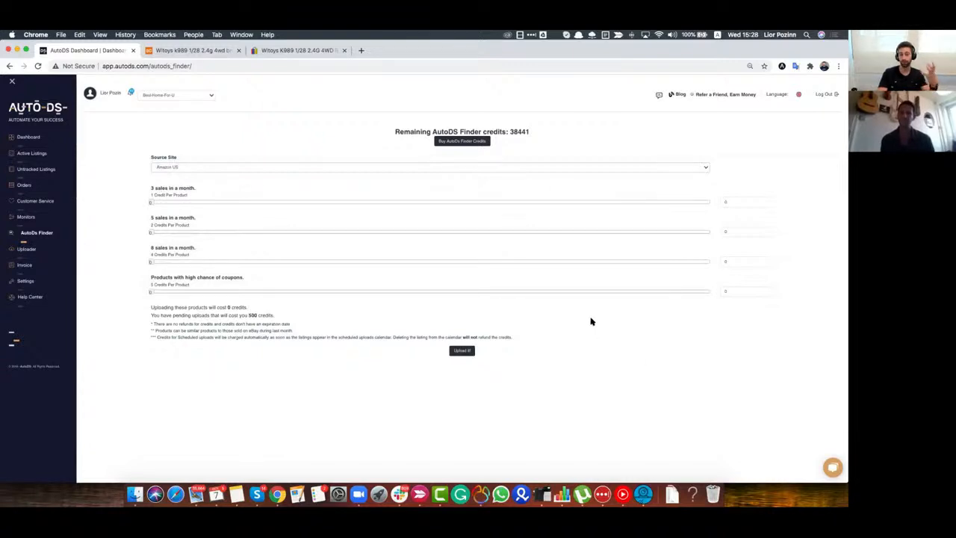
Request 100 Amazon US products with 8 sales in a month and send them to the bulk upload
drag(151, 264, 441, 272)
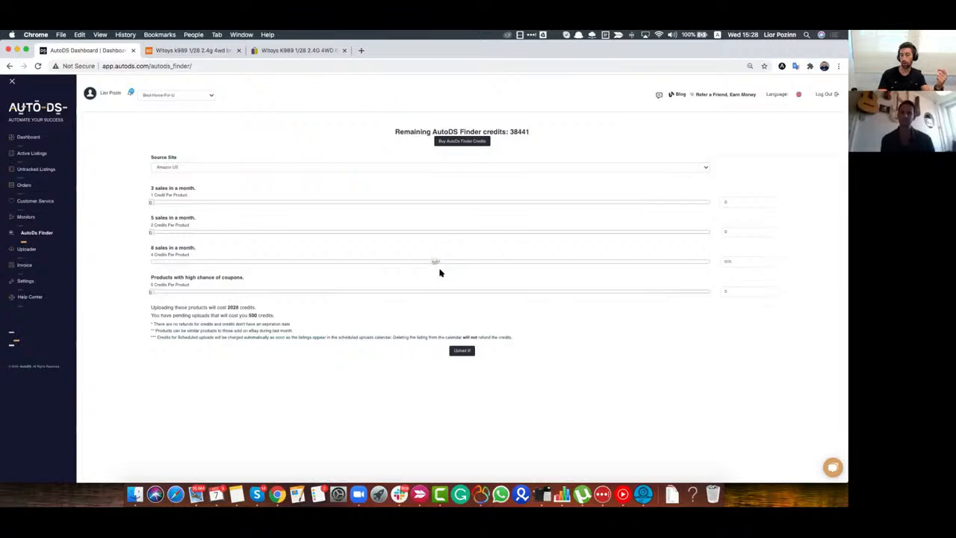
double_click(747, 263)
text(100)
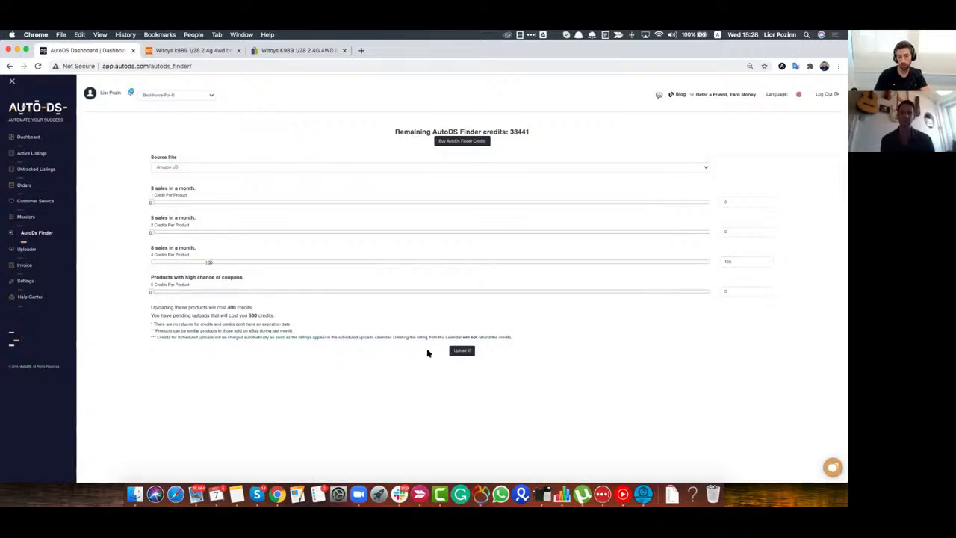
click(454, 351)
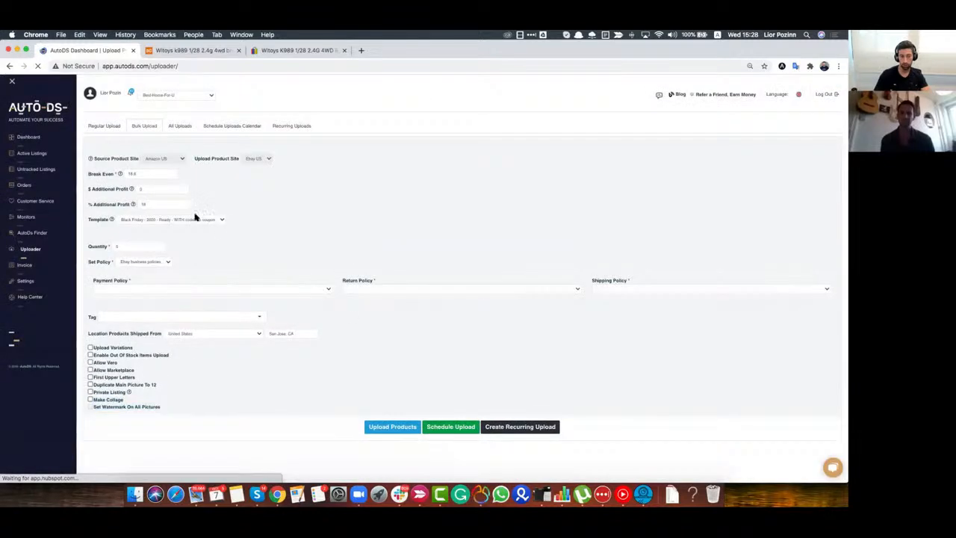
Start a recurring upload from the bulk upload form, try 18:30 as the daily upload time, and leave without confirming
click(184, 218)
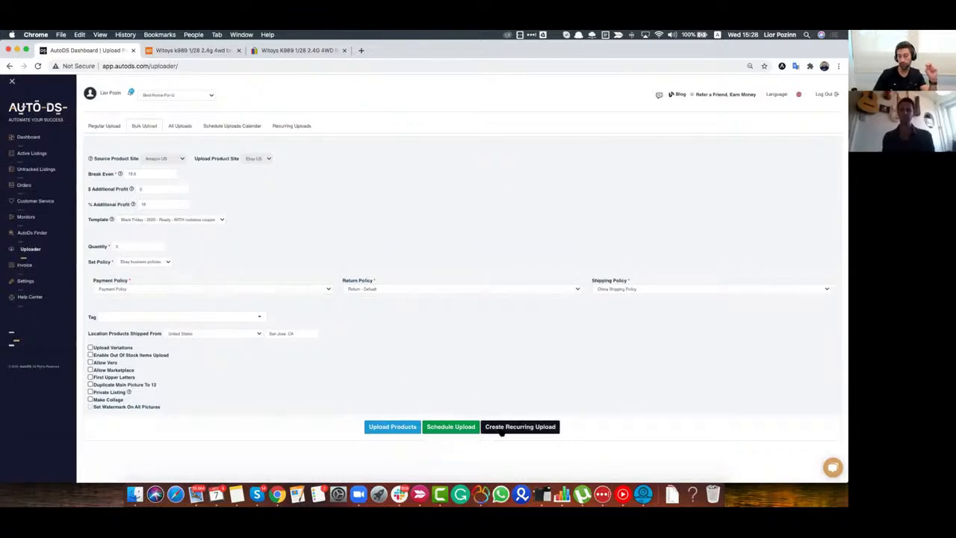
click(505, 426)
click(387, 106)
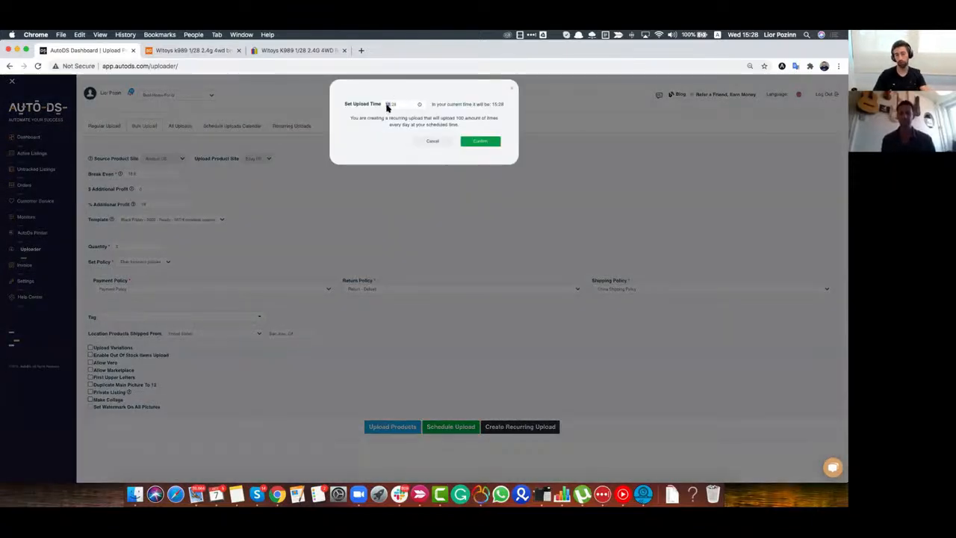
text(02)
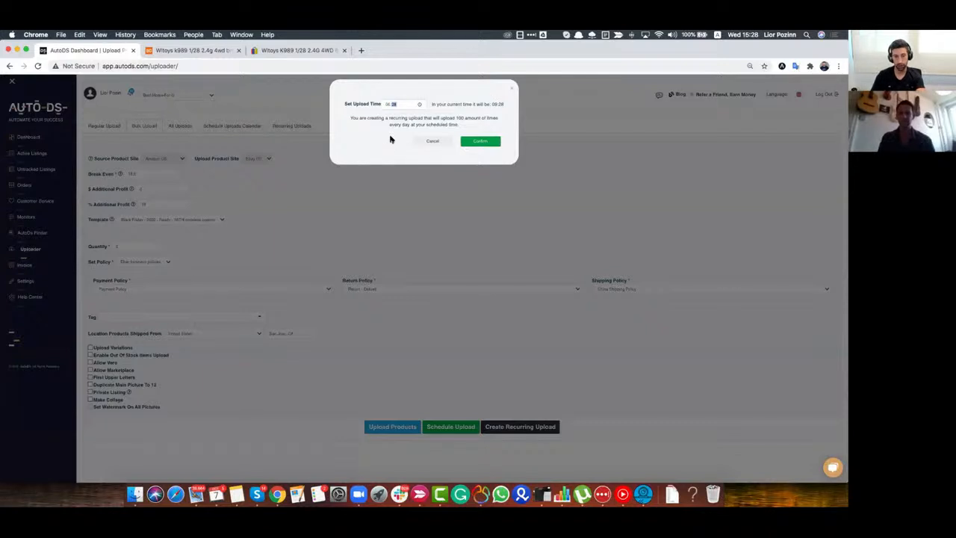
key(Left)
key(Up)
key(Up)
key(Up)
key(Up)
text(18)
key(Tab)
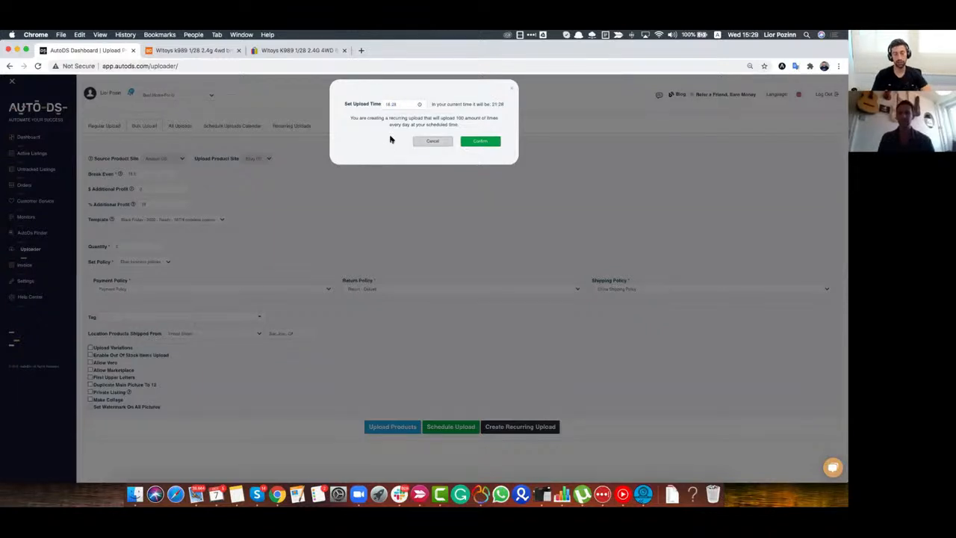
click(391, 108)
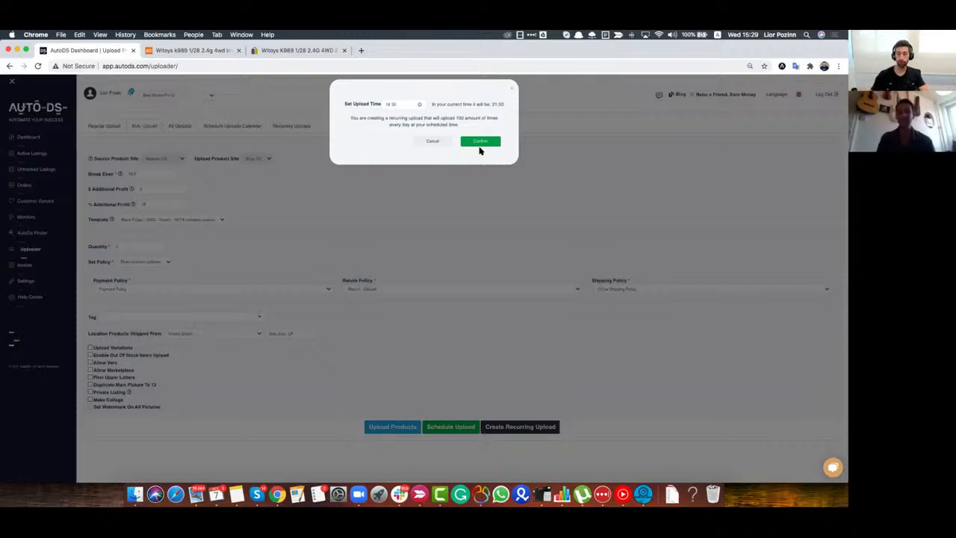
click(417, 254)
right_click(450, 222)
right_click(383, 188)
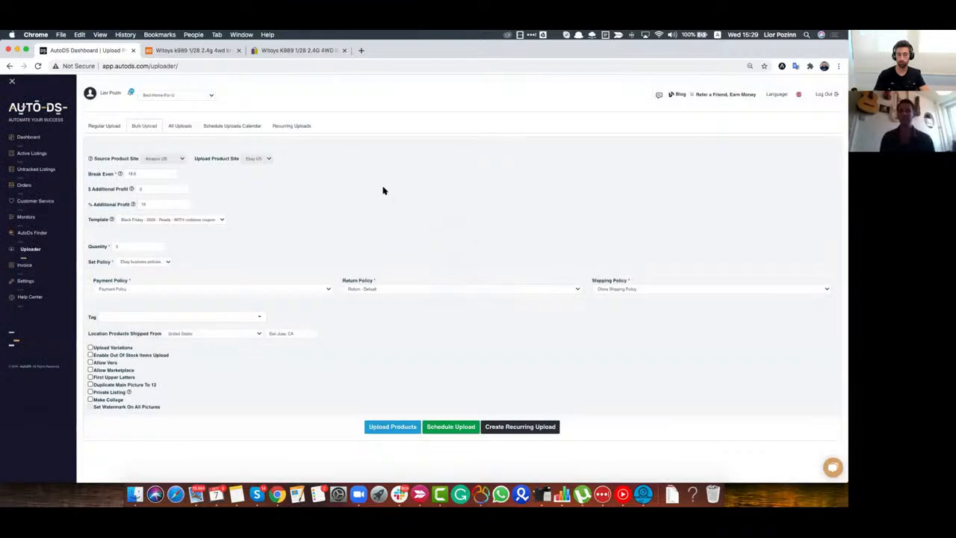
right_click(333, 188)
click(325, 187)
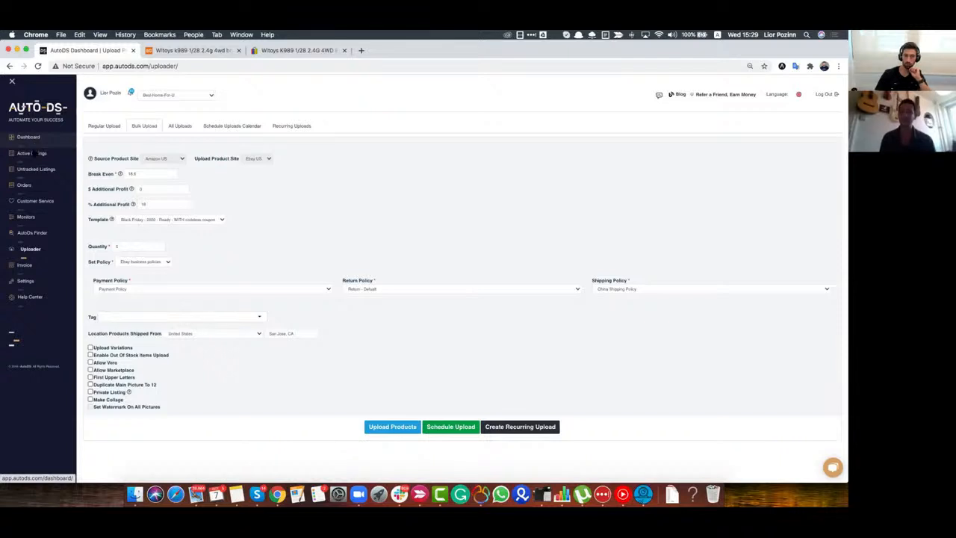
Revisit AutoDS Finder, and open the Vero/Keywords Blacklist from the general account settings
click(60, 234)
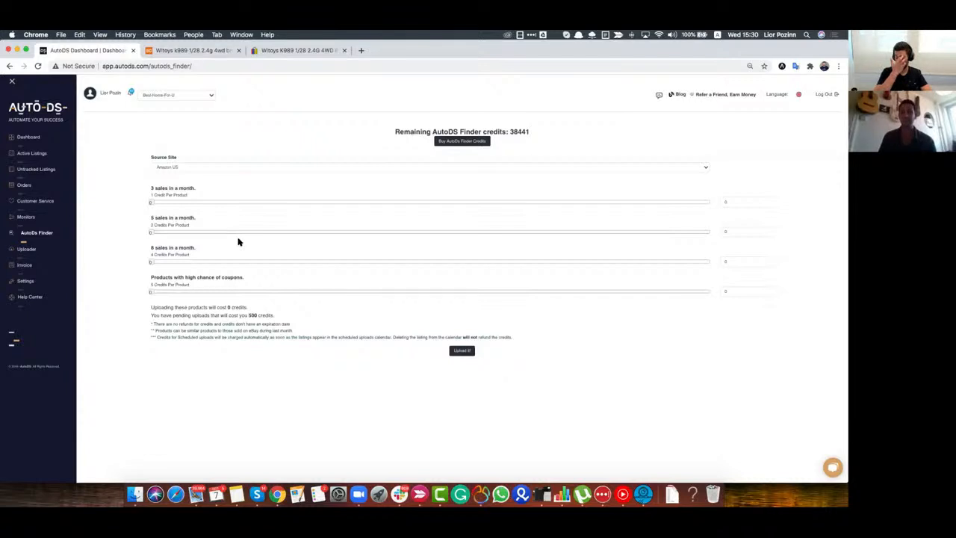
click(25, 280)
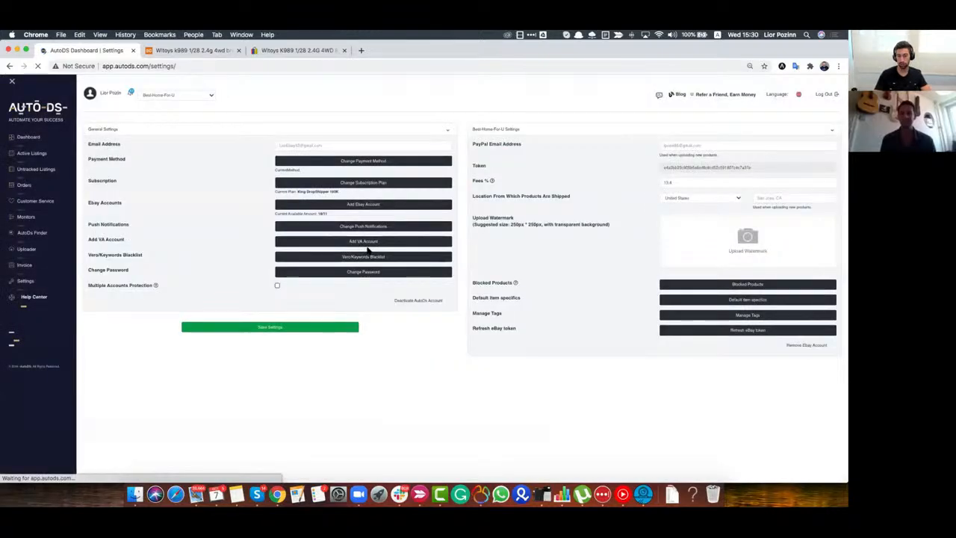
click(372, 258)
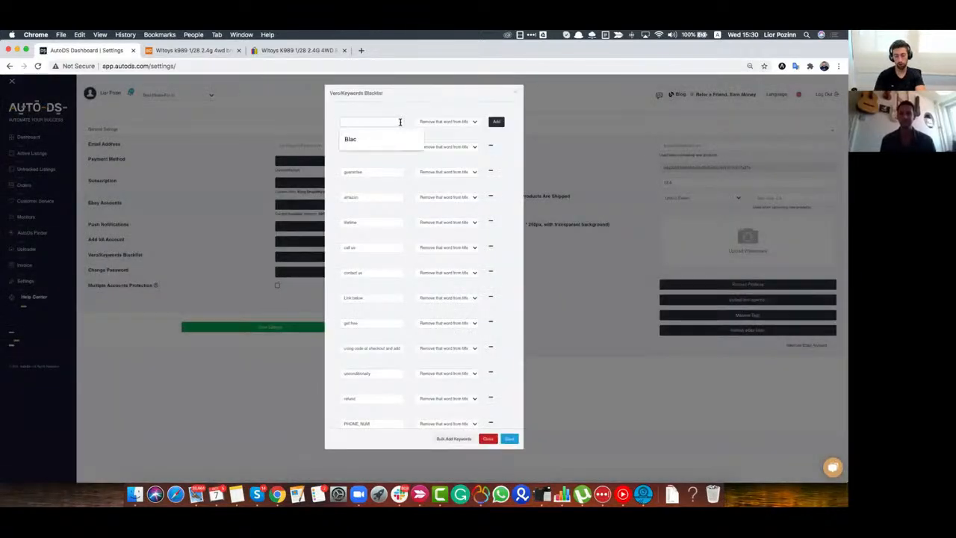
Enter T-shirt as a new blacklist keyword and set its rule to Block if appear in title
text(T-shirt)
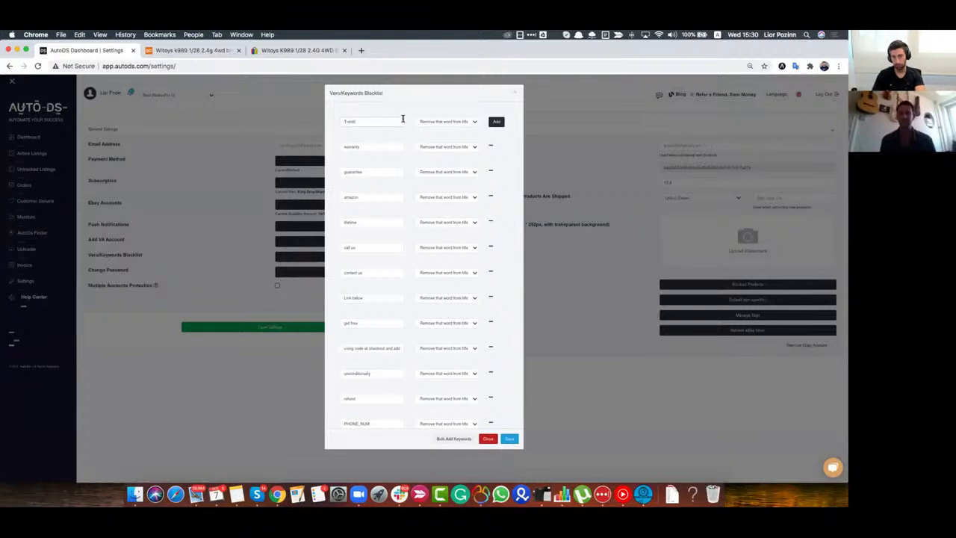
click(462, 121)
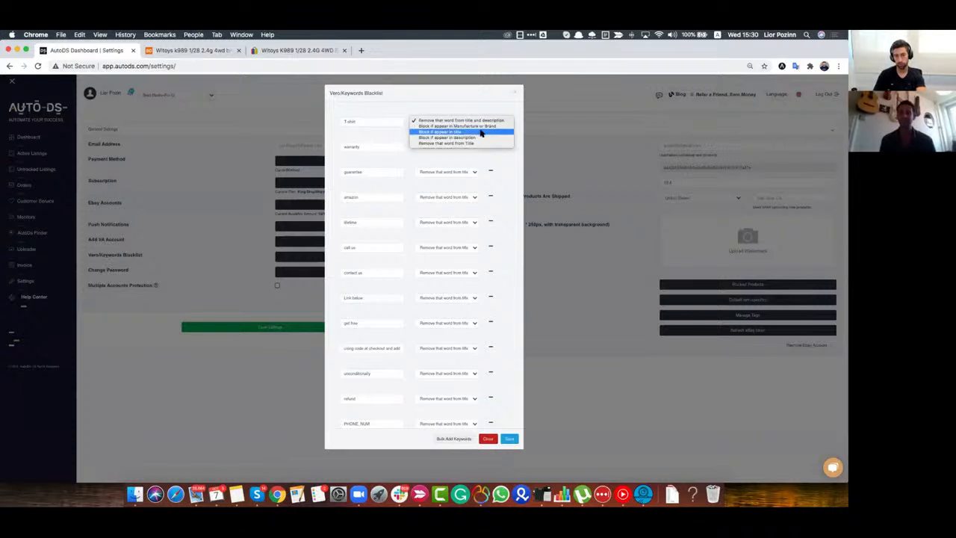
click(480, 132)
click(474, 125)
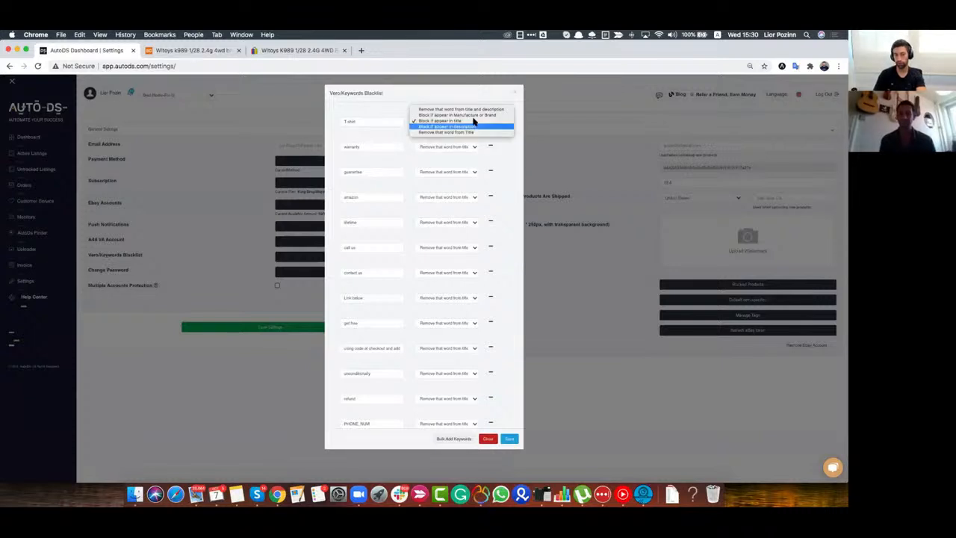
click(390, 110)
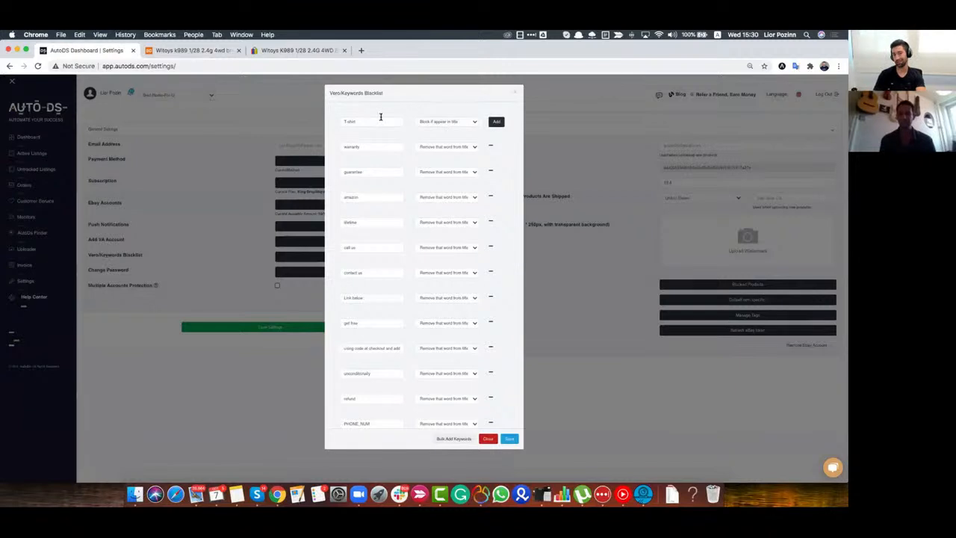